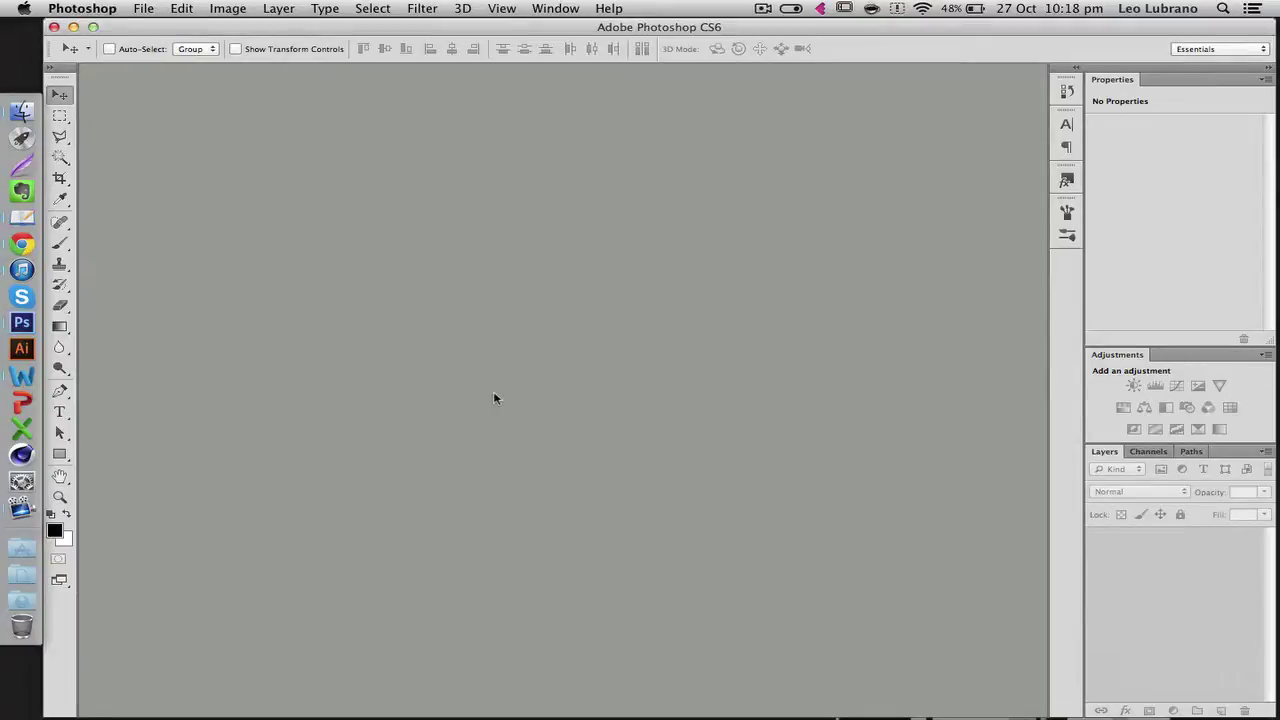
- Create a transparent 1280×720 document and fill its Layer 1 solid black
key(super+n)
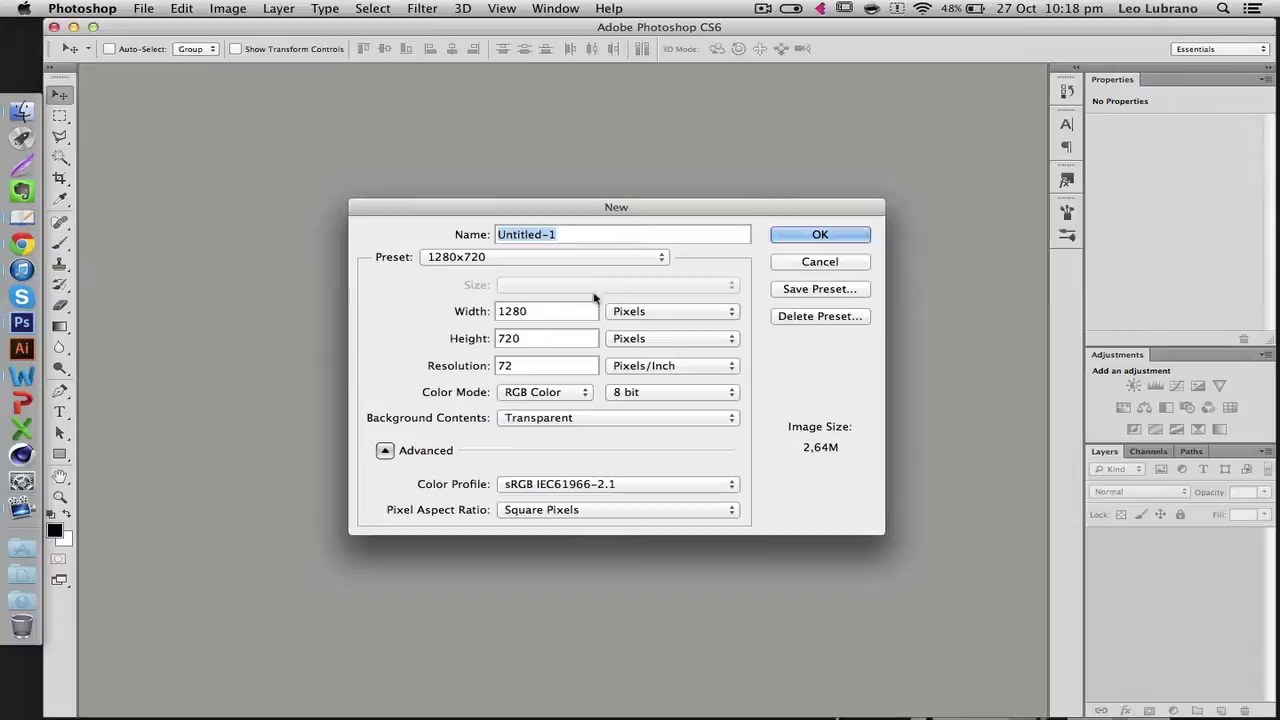
click(821, 237)
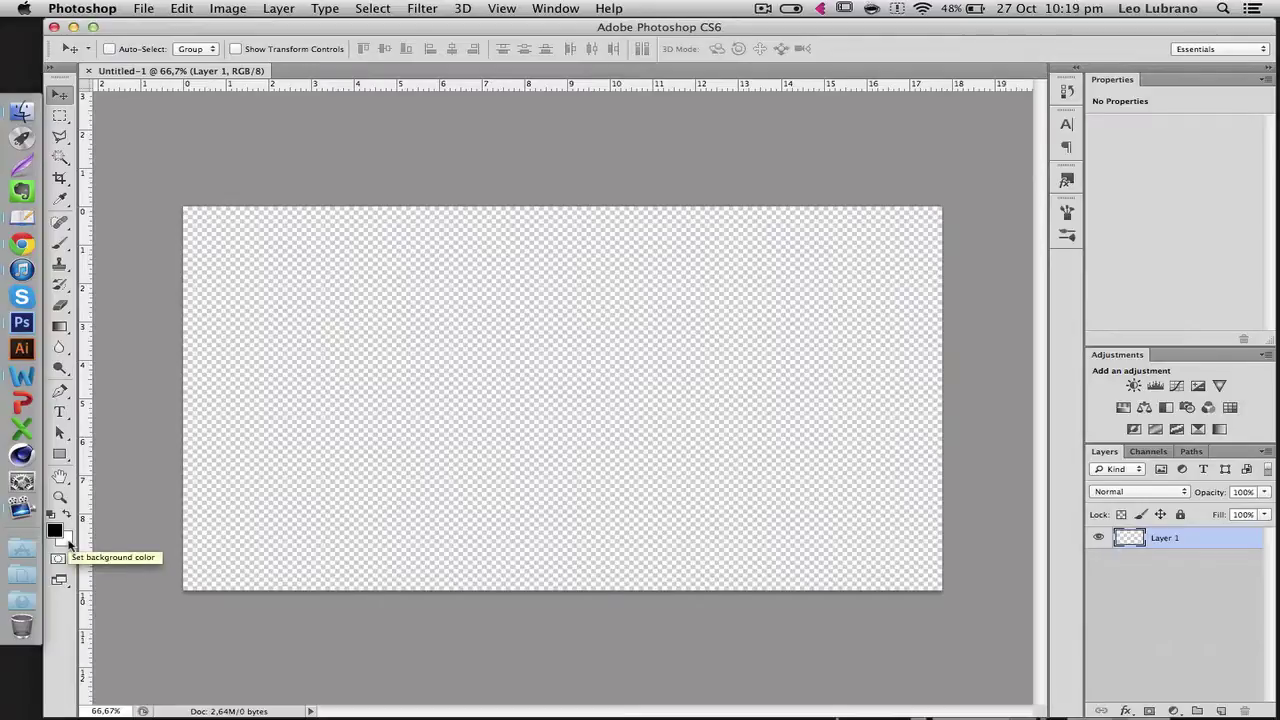
key(super+BackSpace)
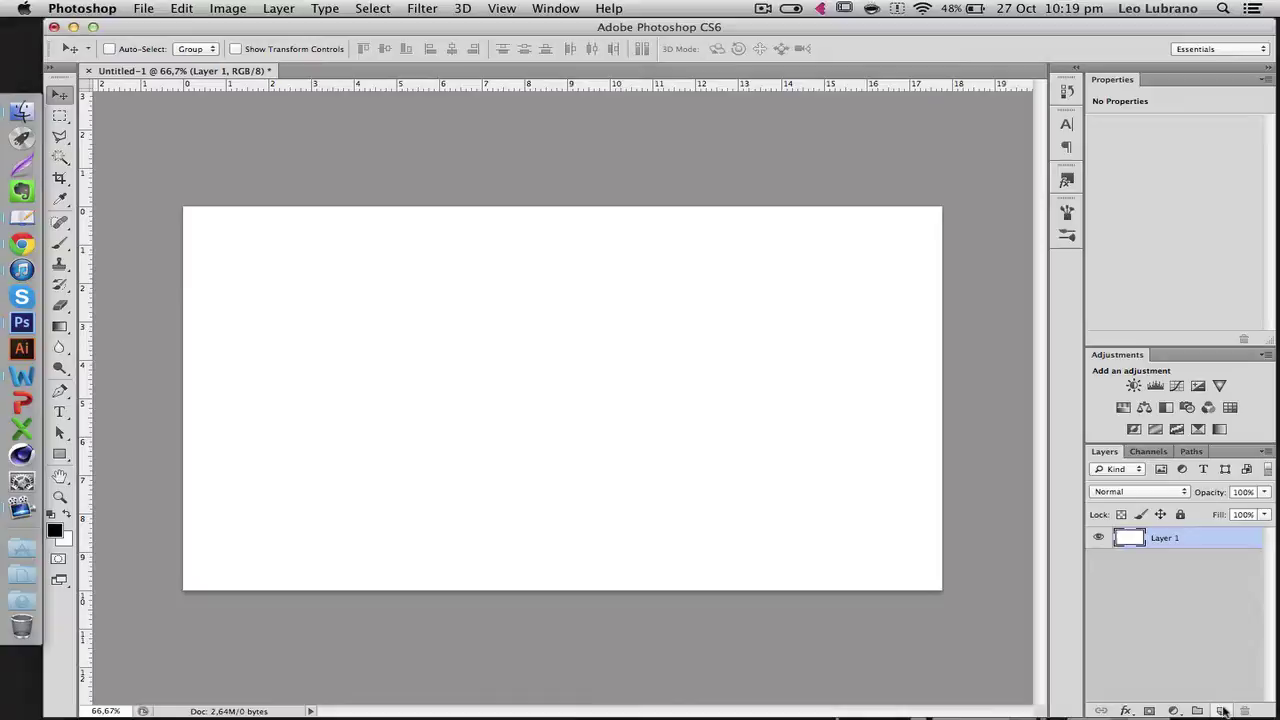
key(alt+BackSpace)
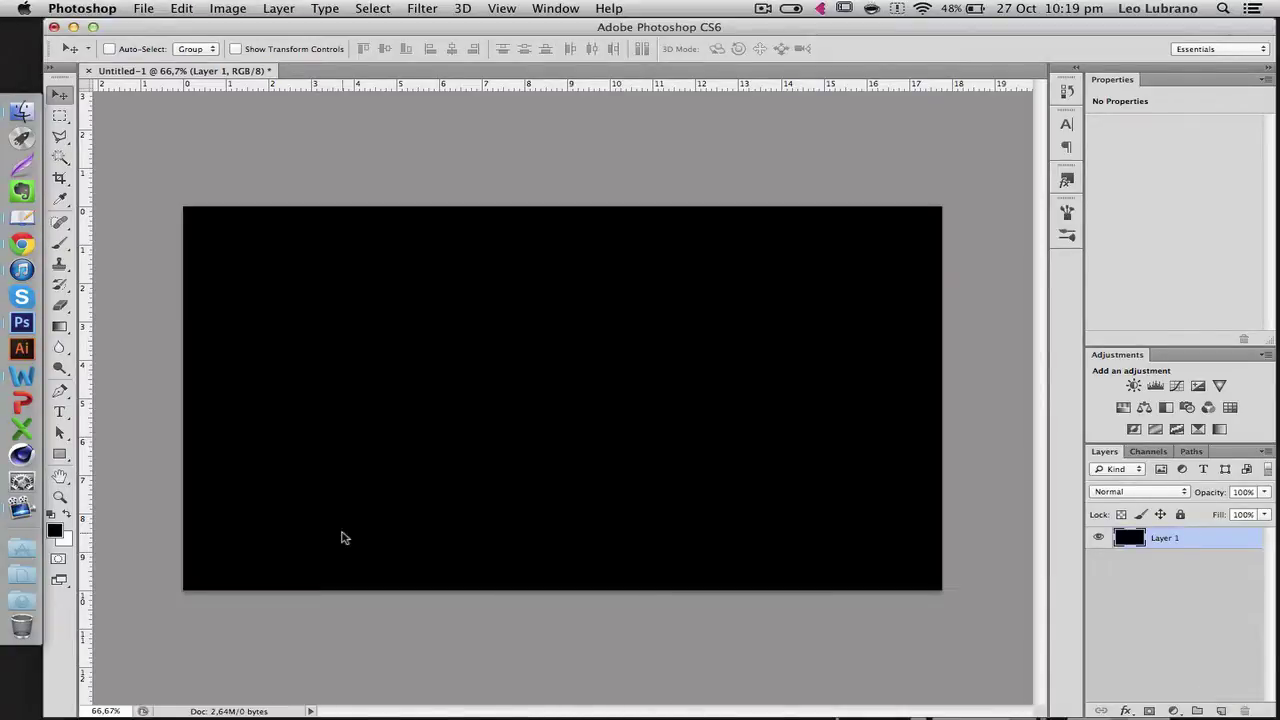
click(1223, 711)
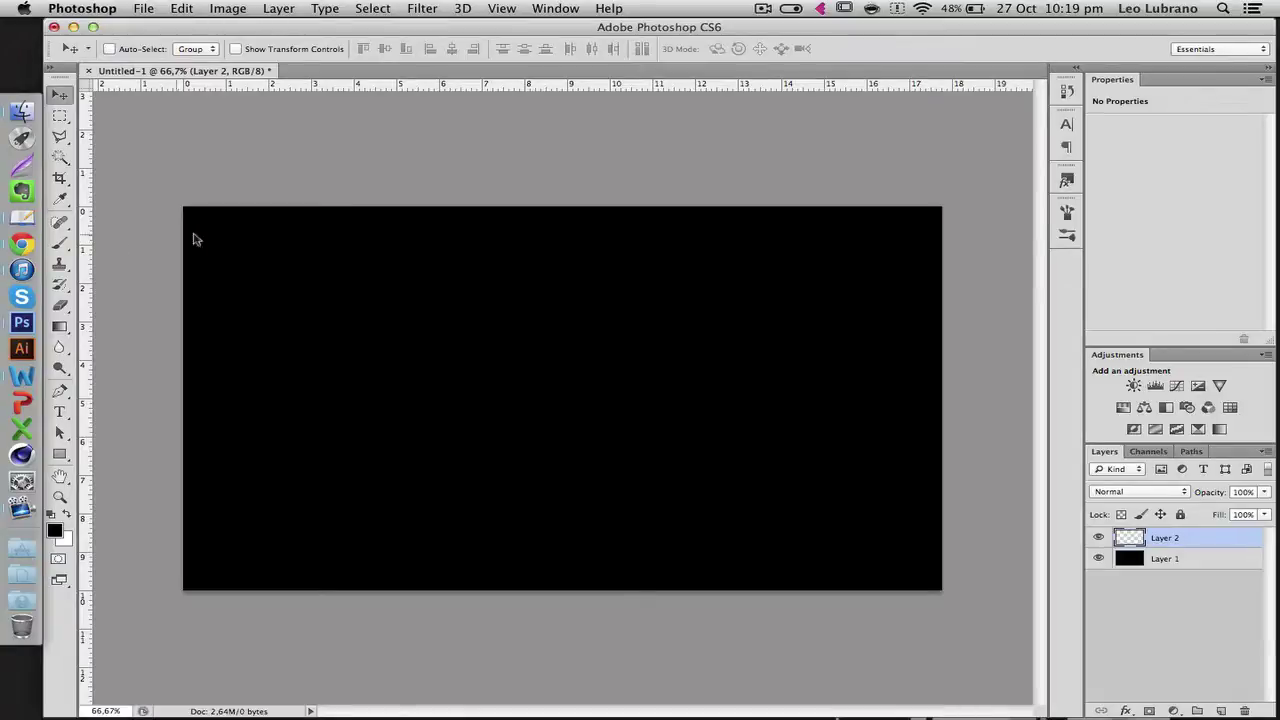
key(super+z)
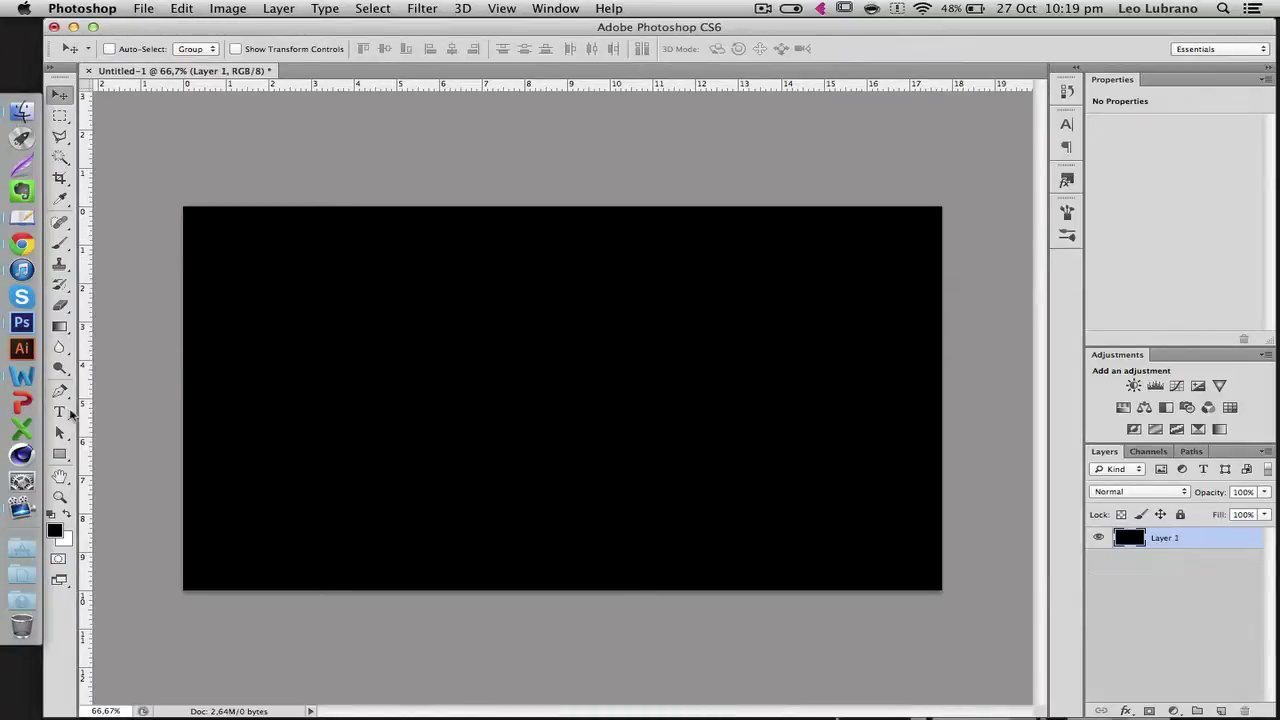
- Start a text entry on the canvas with the text colour set to pure white
click(69, 411)
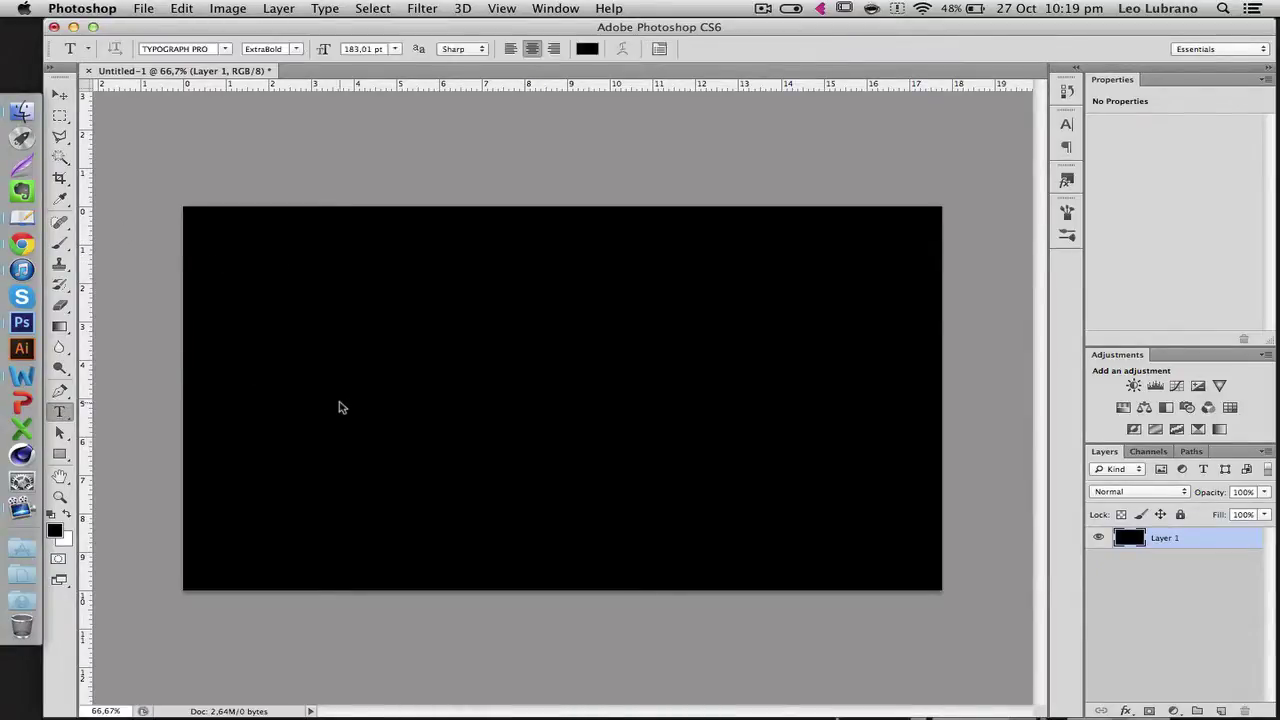
click(338, 405)
click(587, 48)
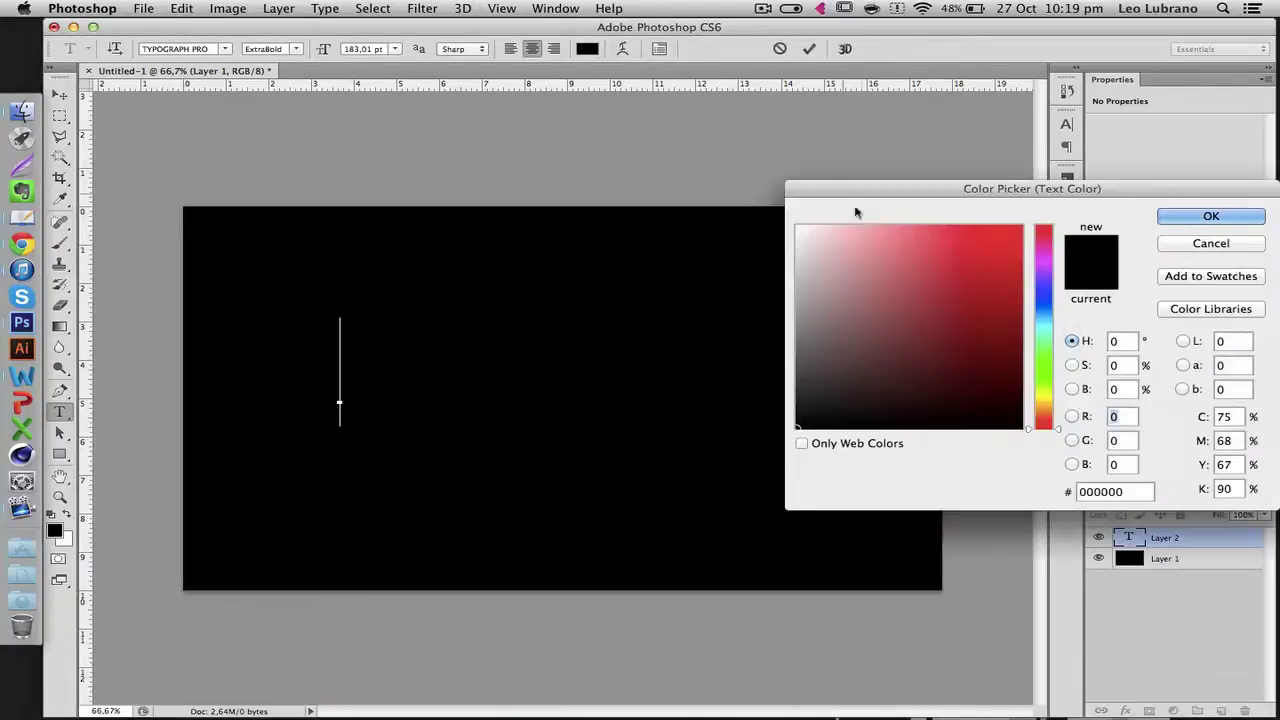
drag(851, 232, 642, 157)
key(Return)
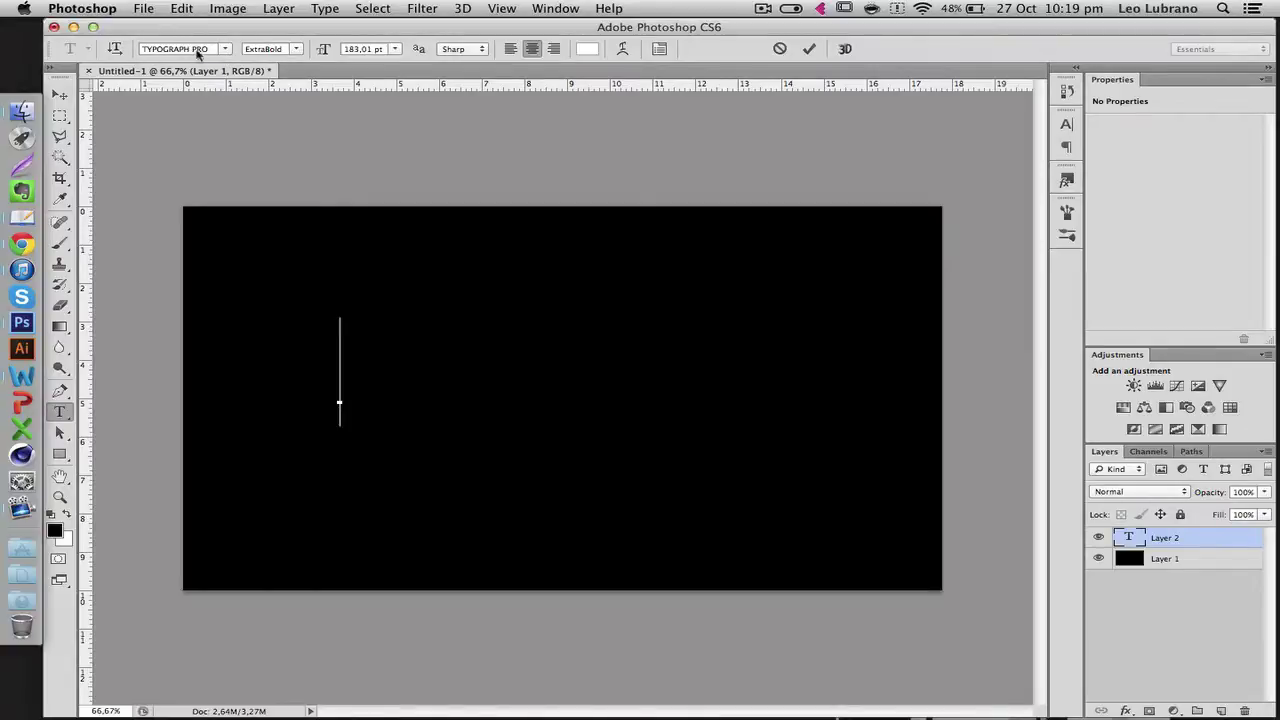
- Keep the Typograph Pro ExtraBold font and type TUTORIAL
click(227, 49)
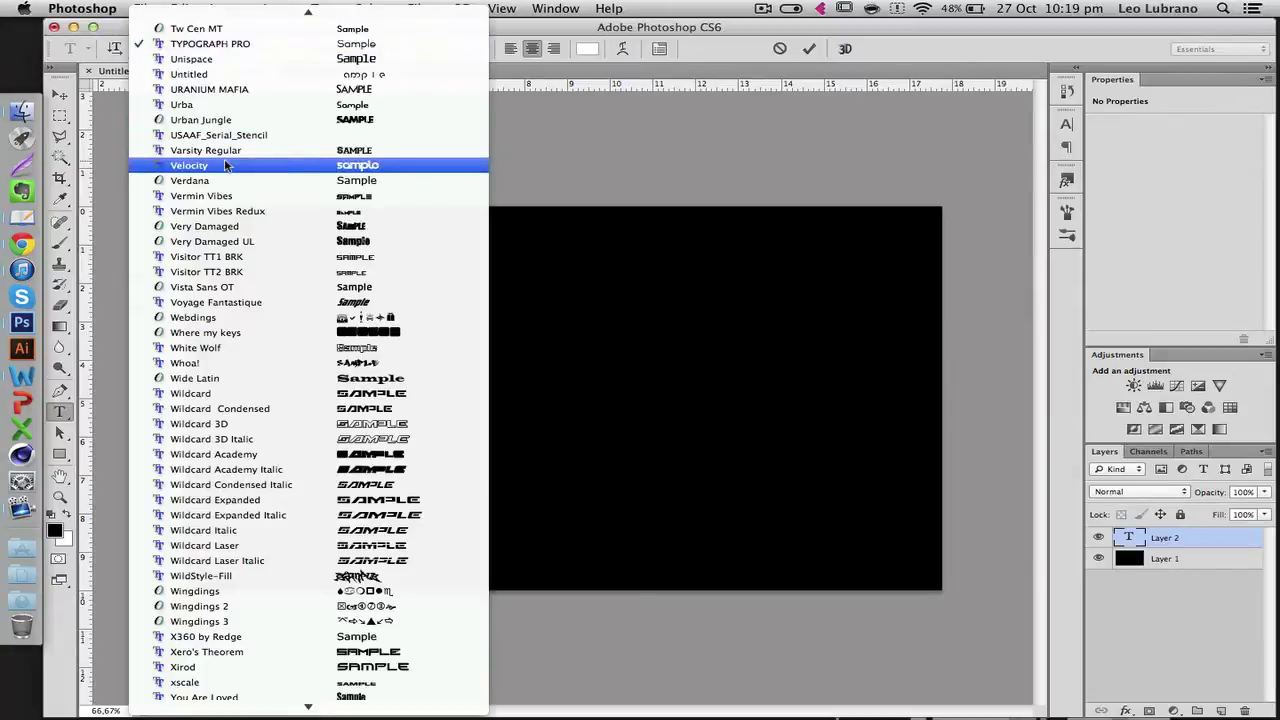
scroll(227, 166, up, 10)
scroll(227, 166, up, 20)
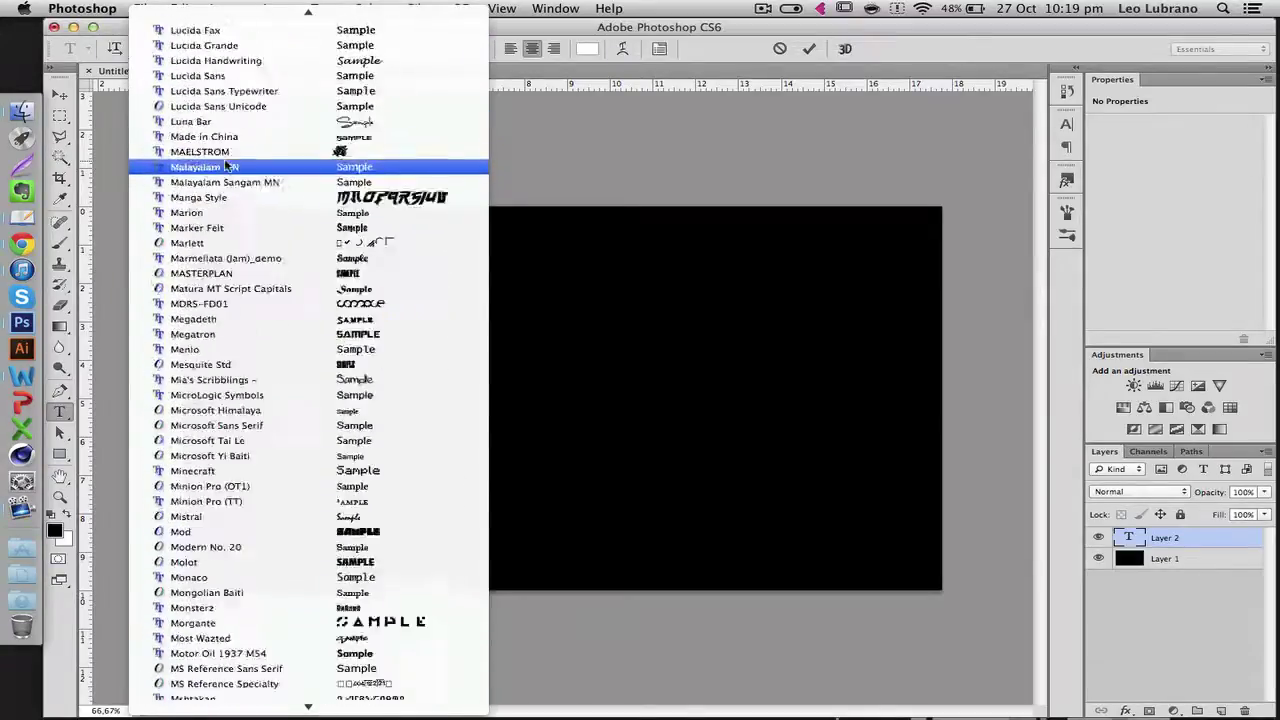
scroll(244, 184, up, 20)
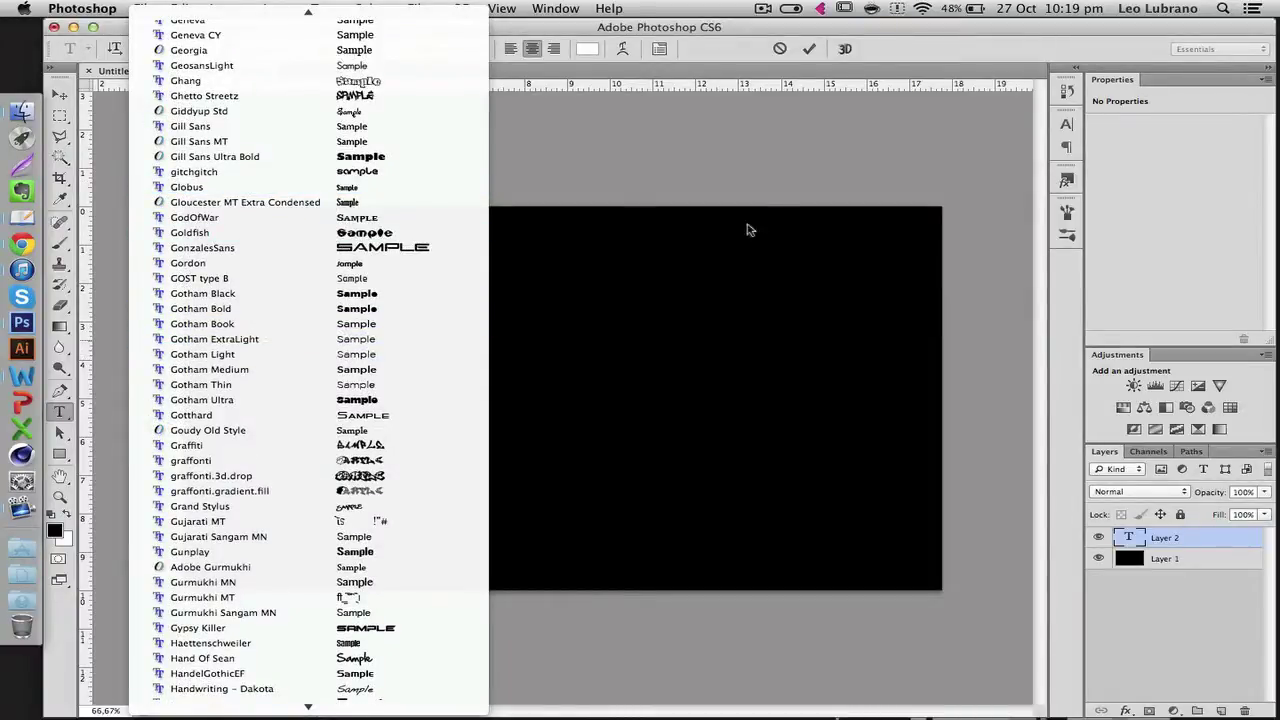
click(623, 186)
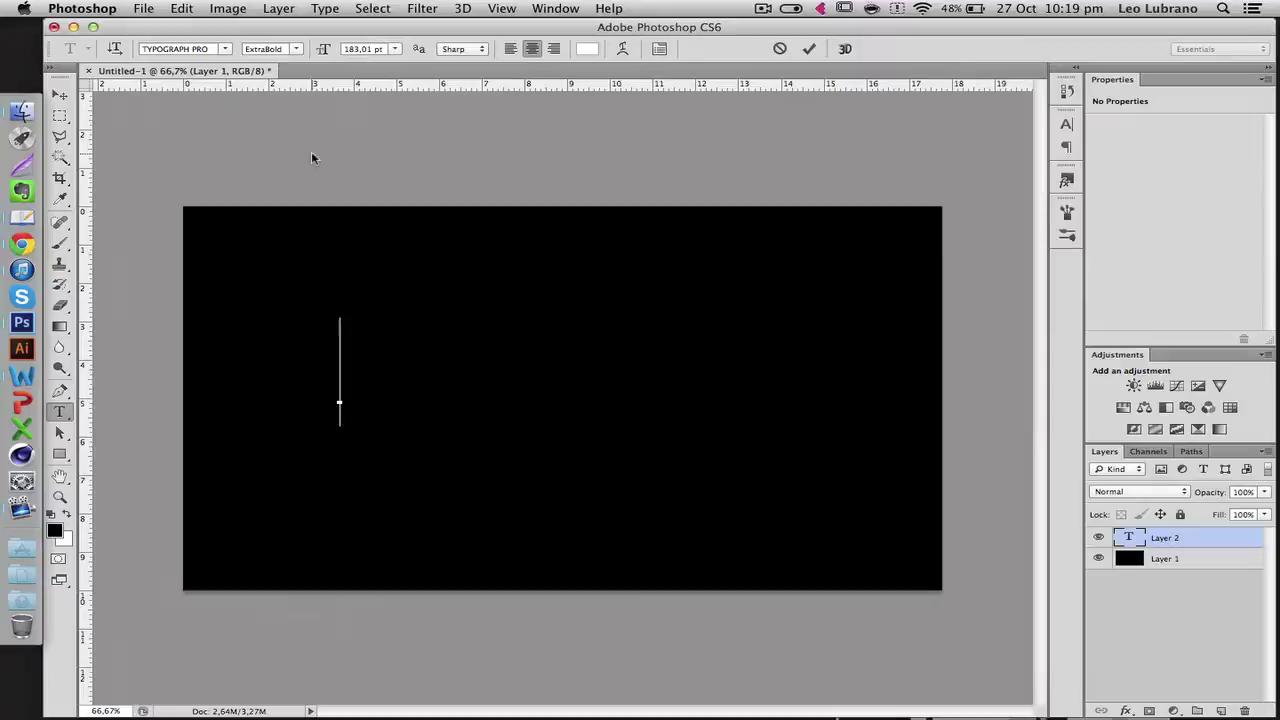
text(TUTORIAL)
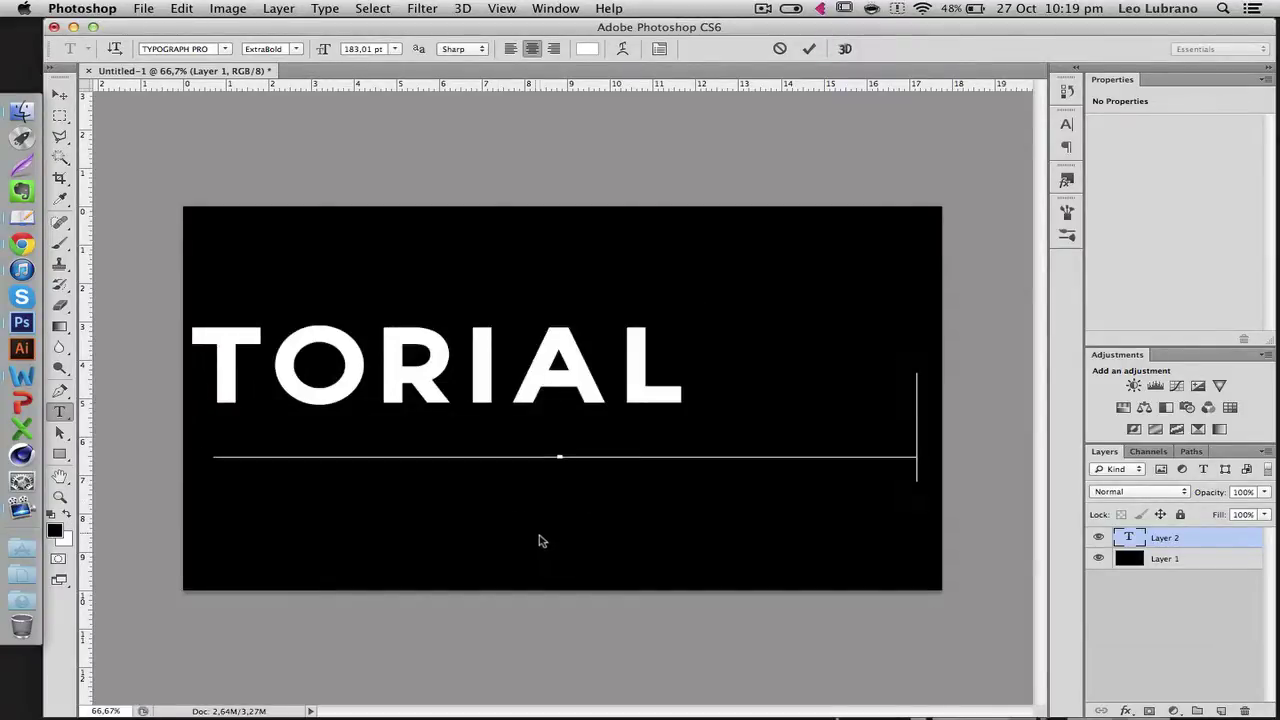
- Commit the TUTORIAL text and rasterize its type layer into pixels
click(809, 48)
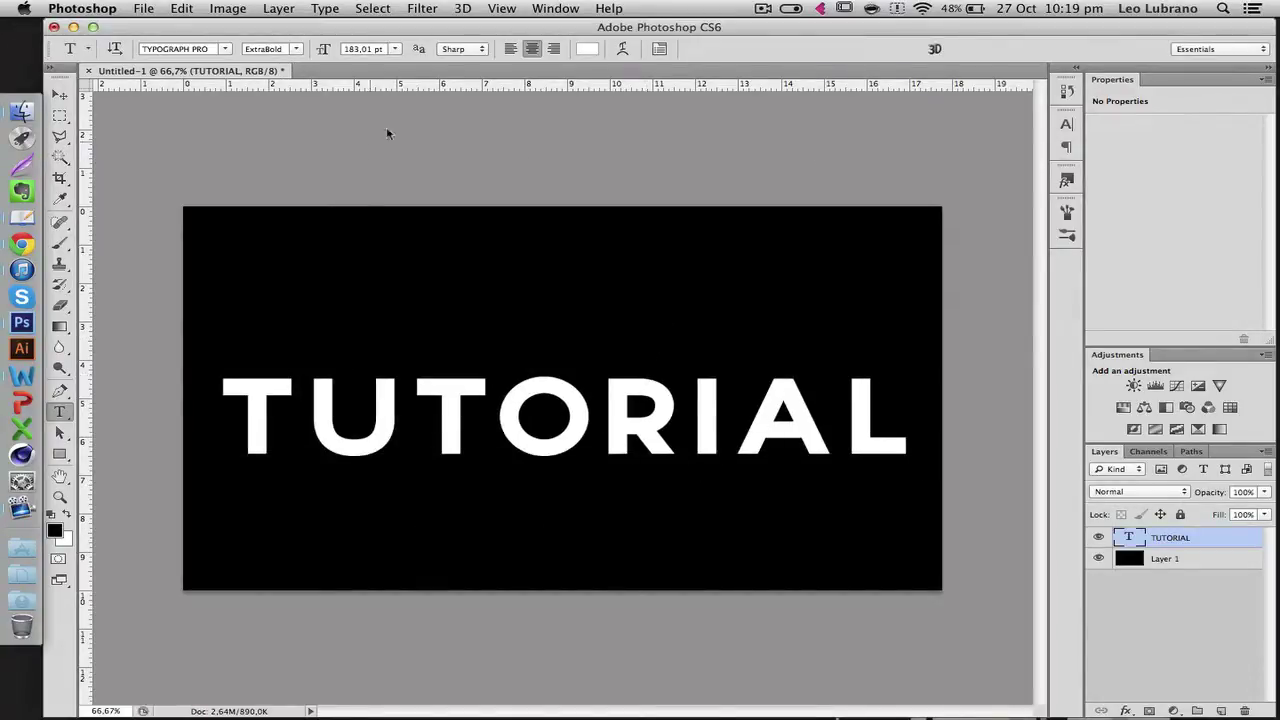
click(56, 94)
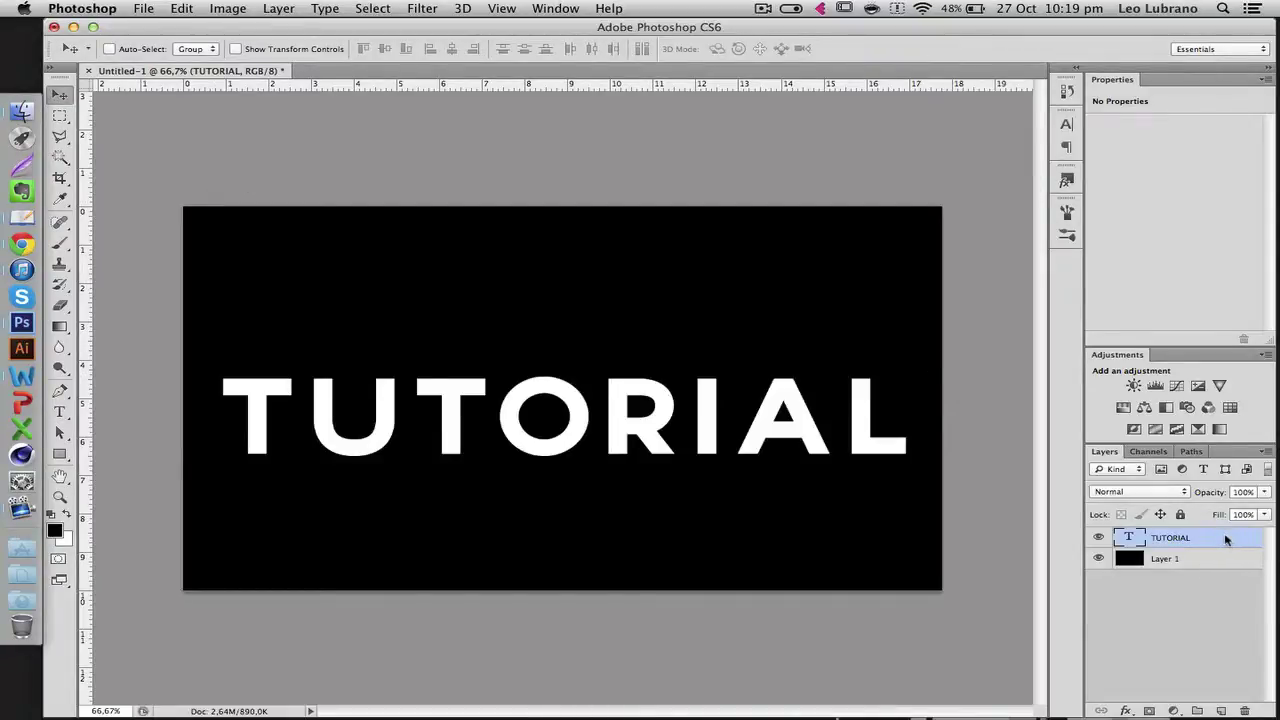
right_click(1226, 540)
click(596, 408)
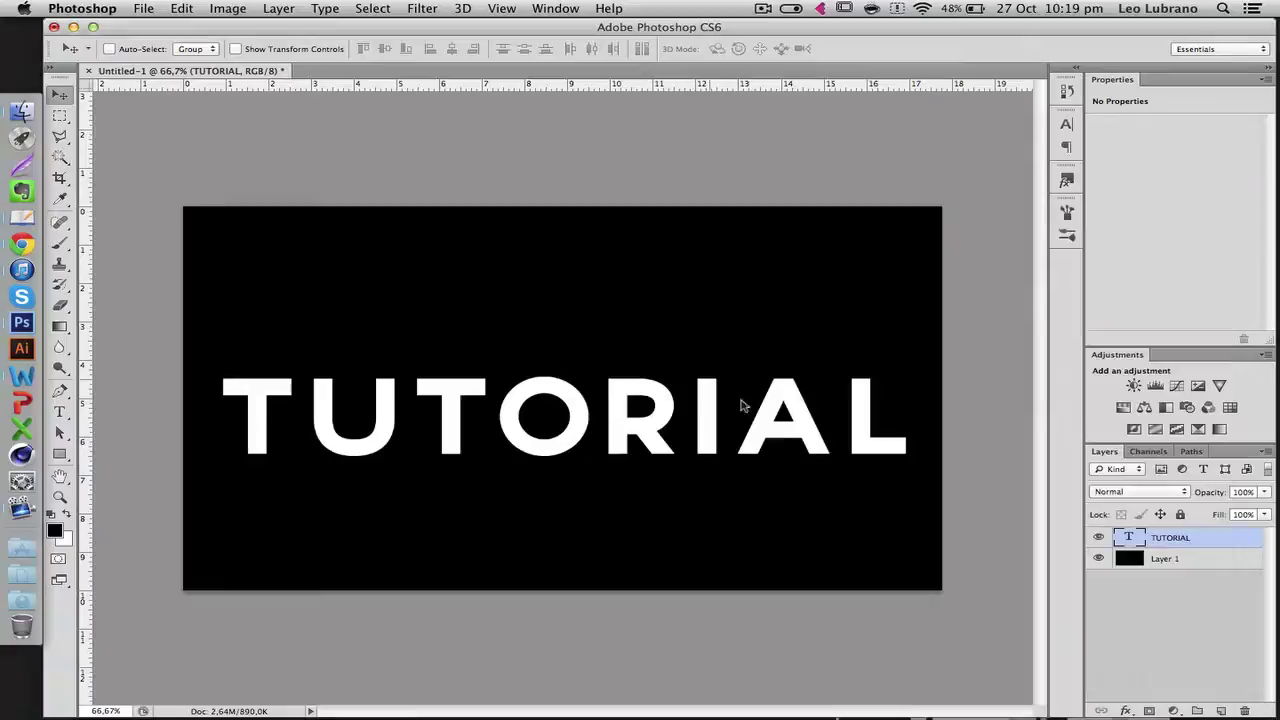
right_click(1208, 540)
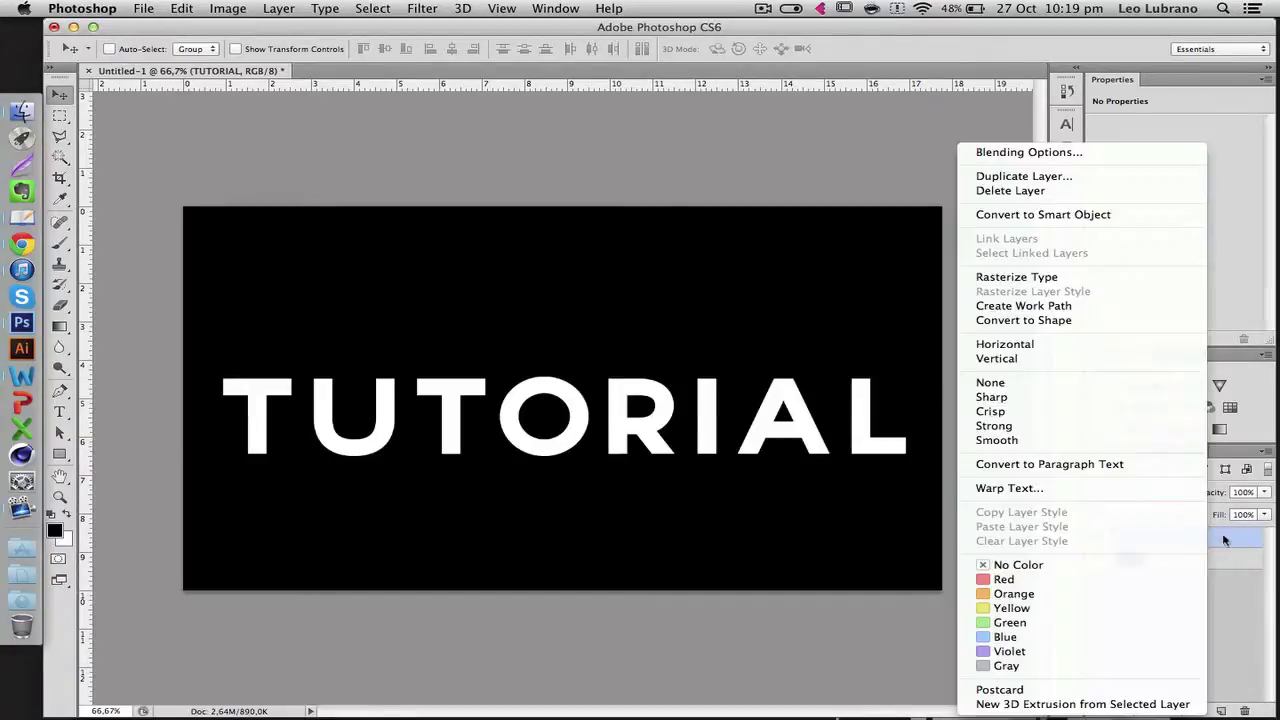
click(1016, 278)
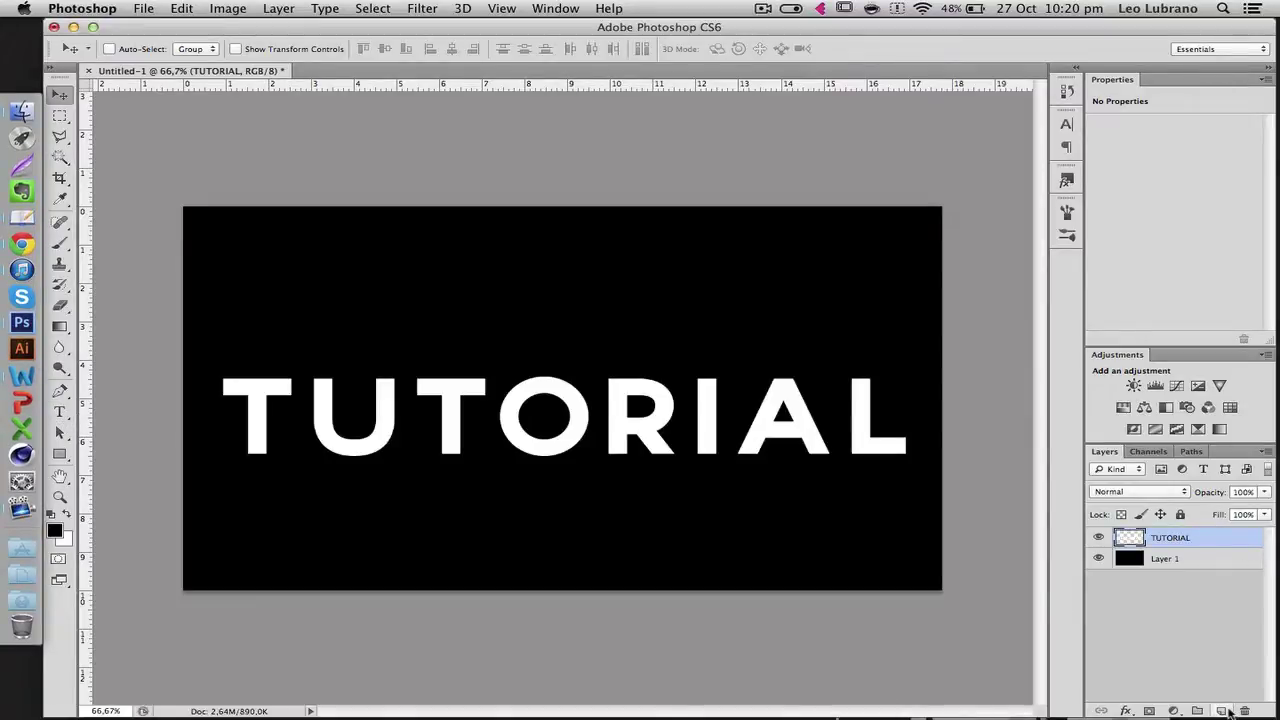
- Duplicate TUTORIAL twice and exclude the green channel from TUTORIAL copy's blending
key(super+j)
key(super+j)
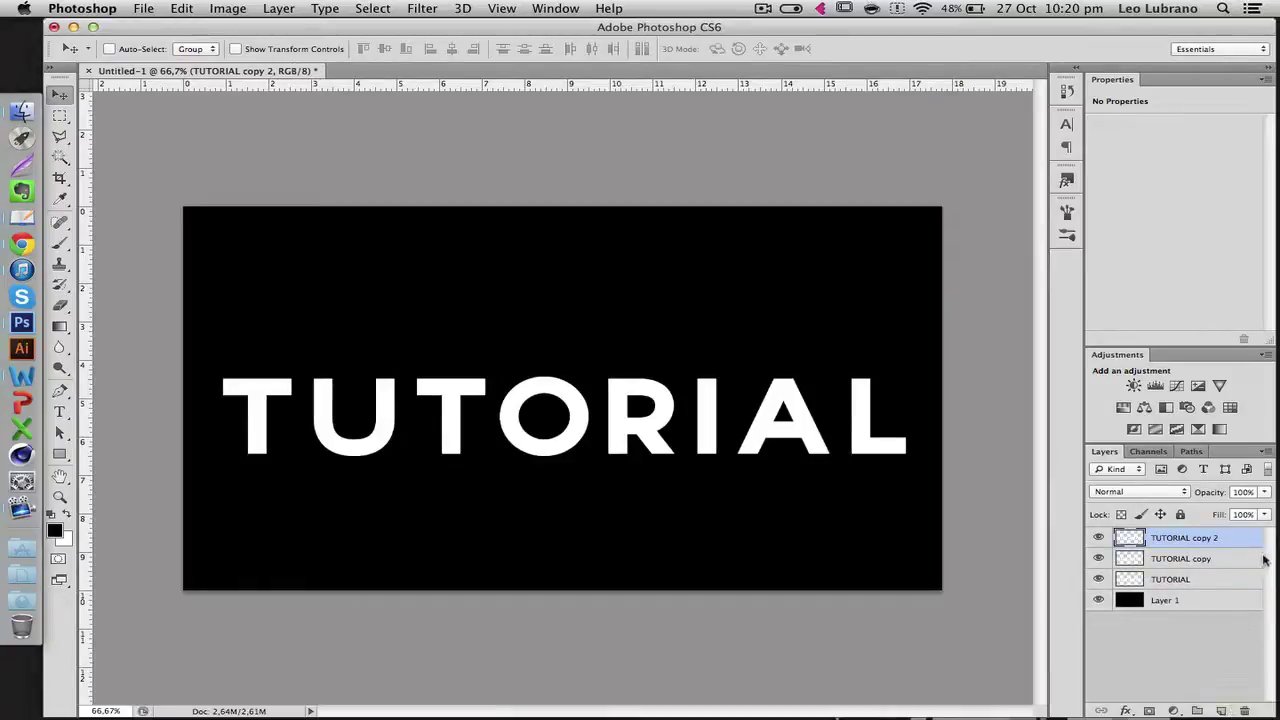
click(1237, 560)
key(h)
double_click(1235, 560)
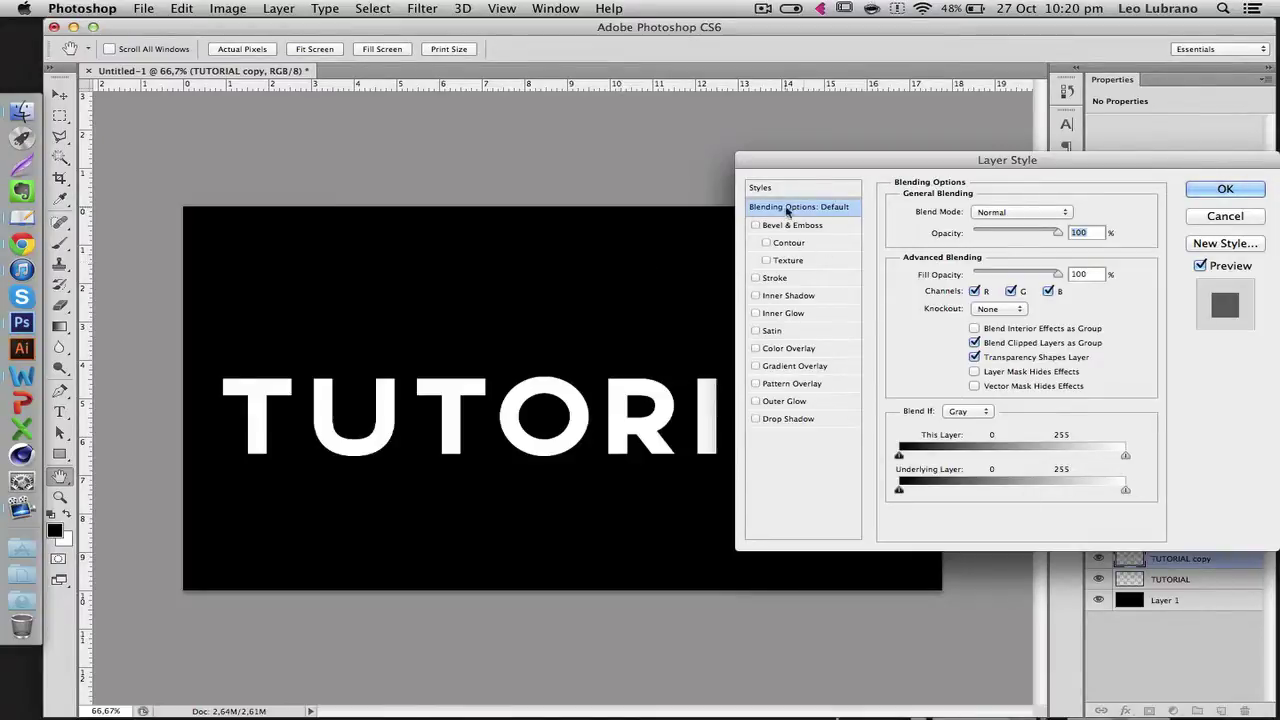
click(1011, 291)
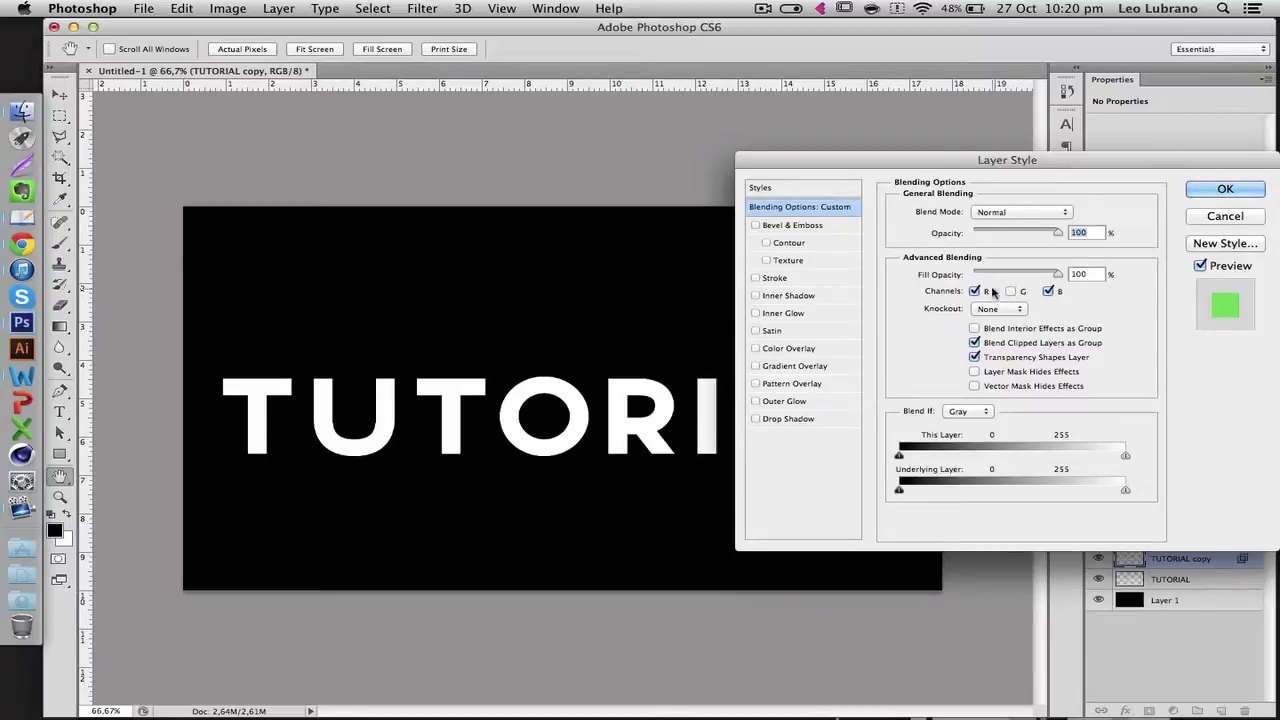
click(1224, 189)
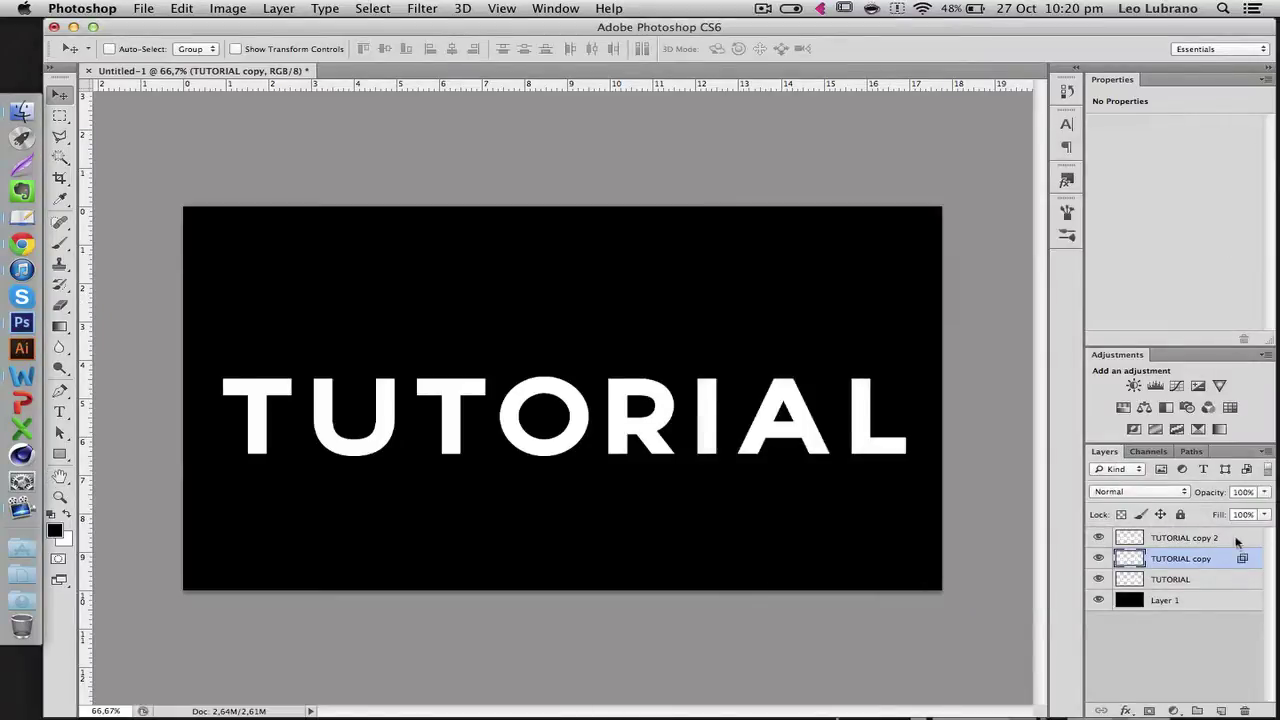
- Restrict TUTORIAL copy 2's blending to the green channel only, excluding red and blue
click(1236, 540)
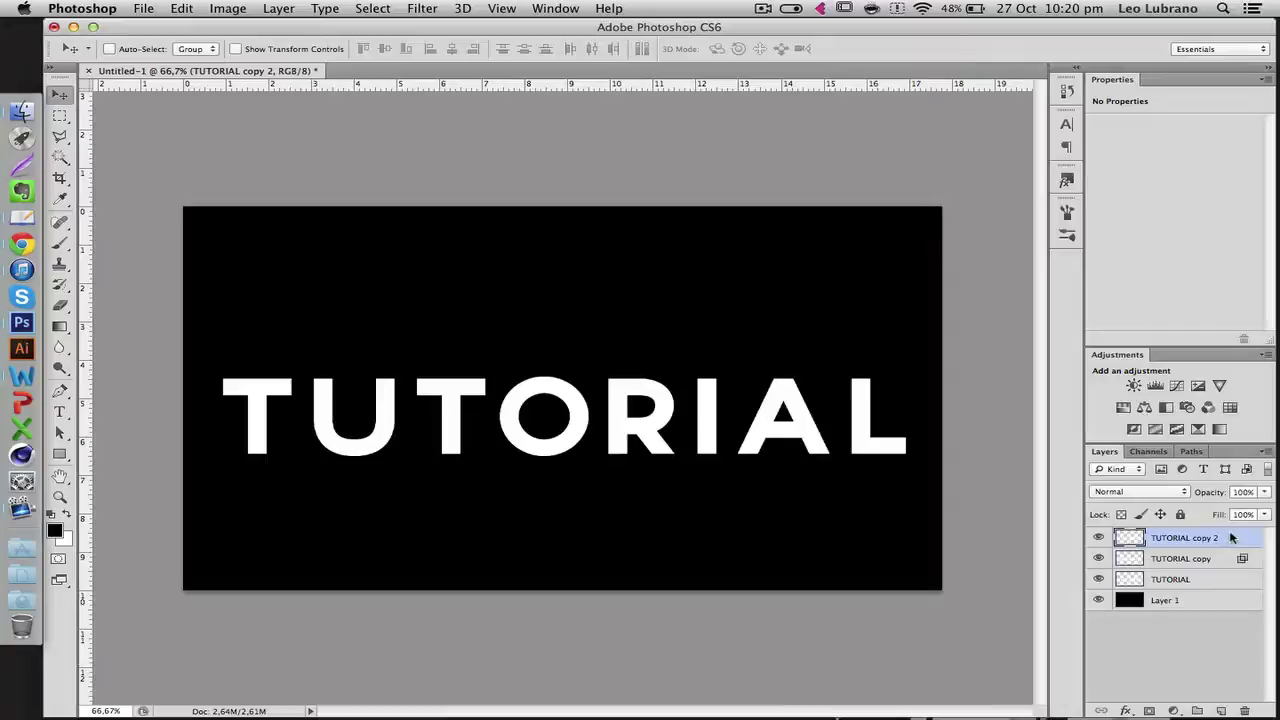
double_click(1232, 538)
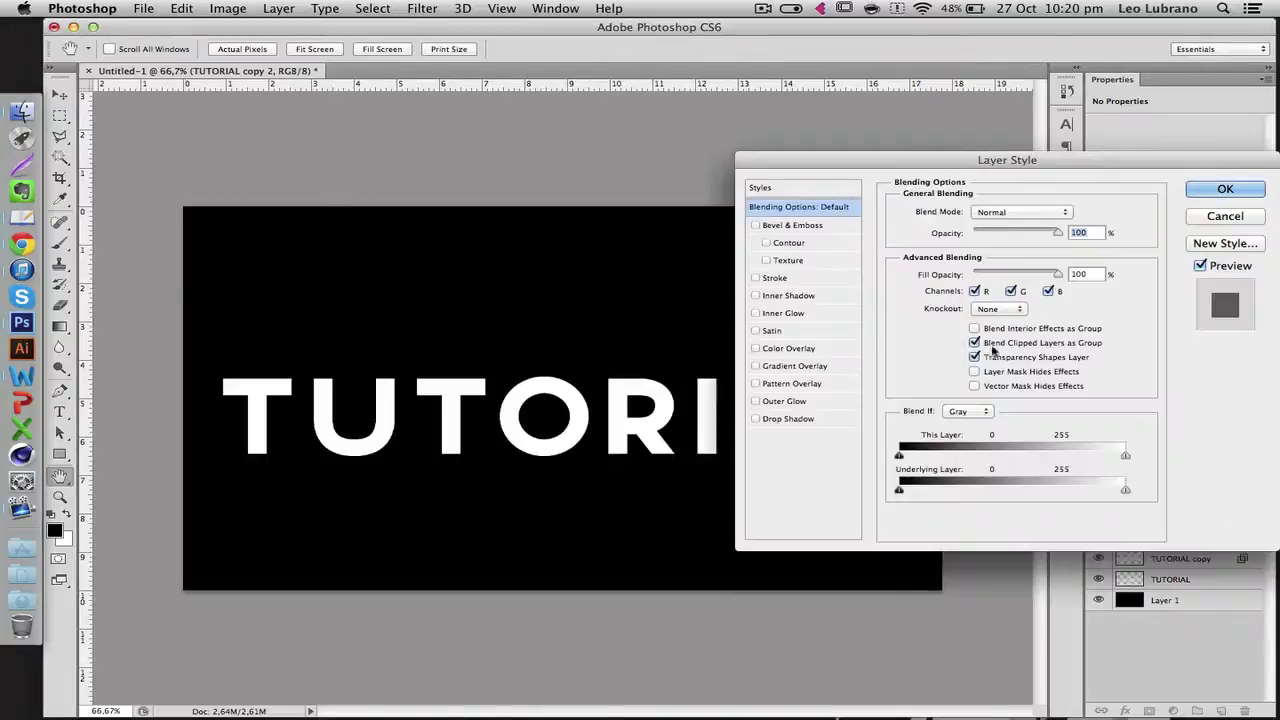
click(975, 291)
click(1047, 291)
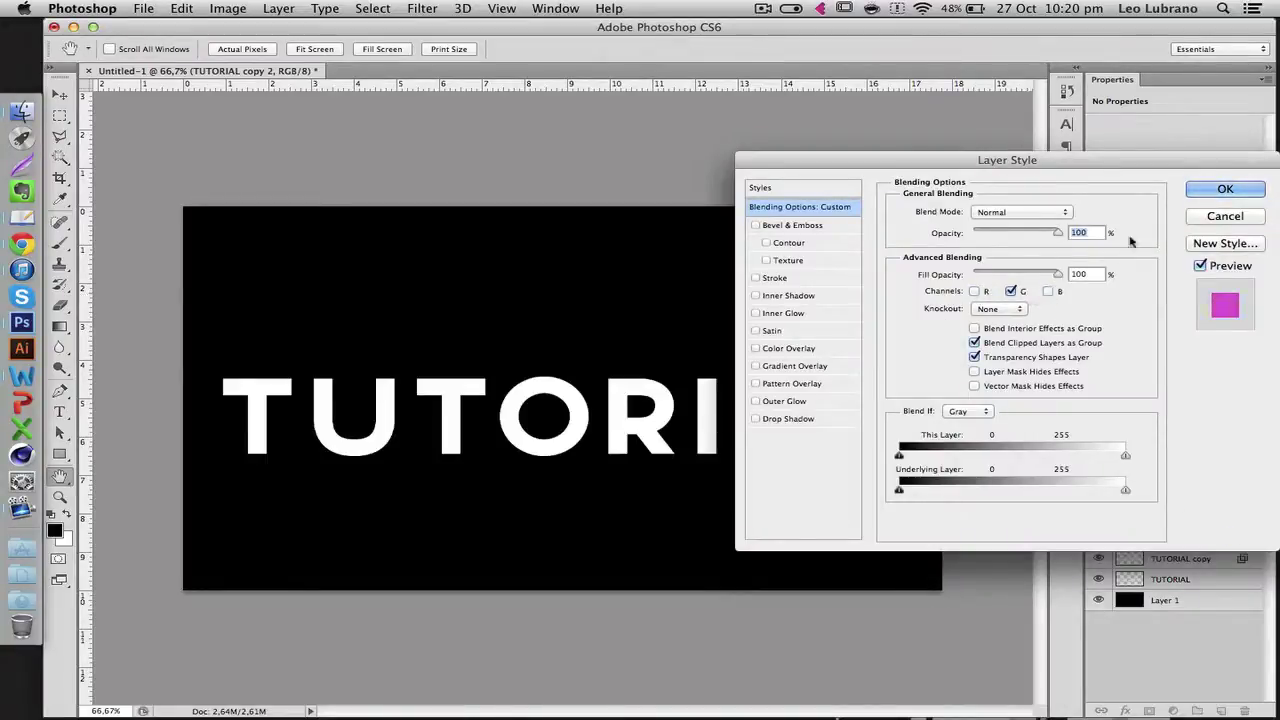
click(1220, 190)
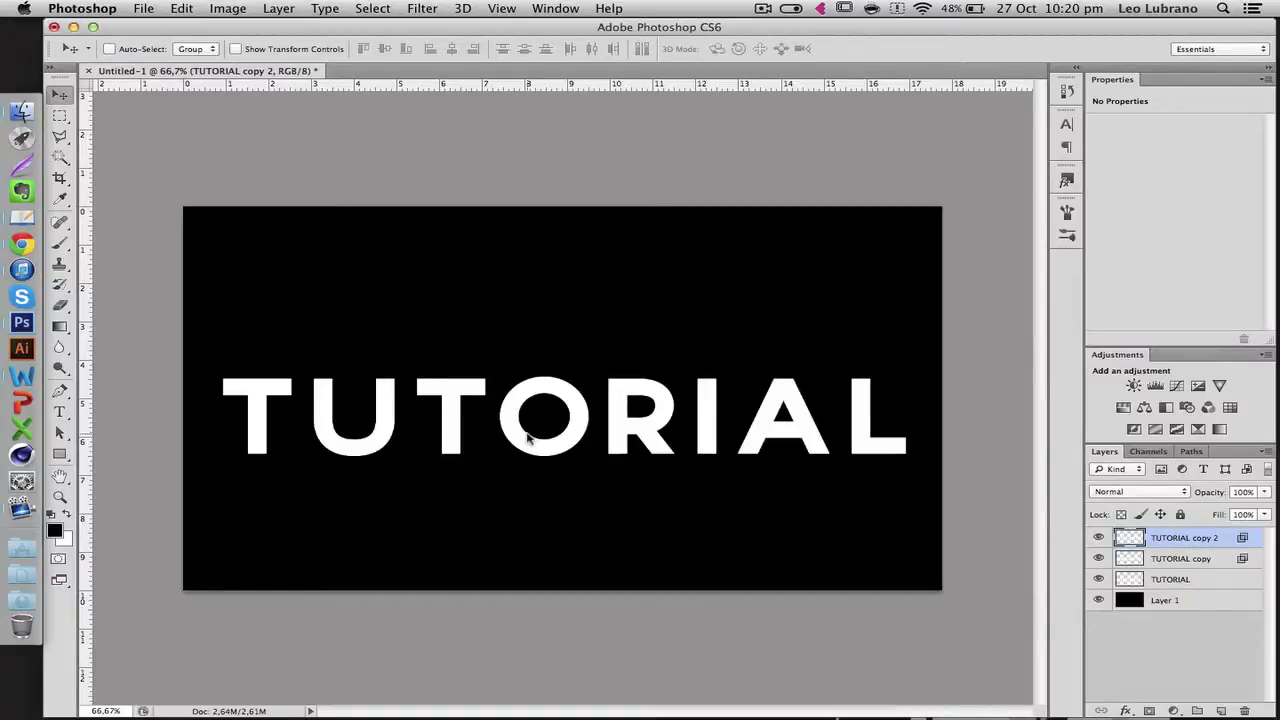
- Nudge TUTORIAL copy 2 and TUTORIAL copy right, then merge all three text layers
key(Right)
key(Right)
key(Right)
key(Right)
key(Right)
key(Right)
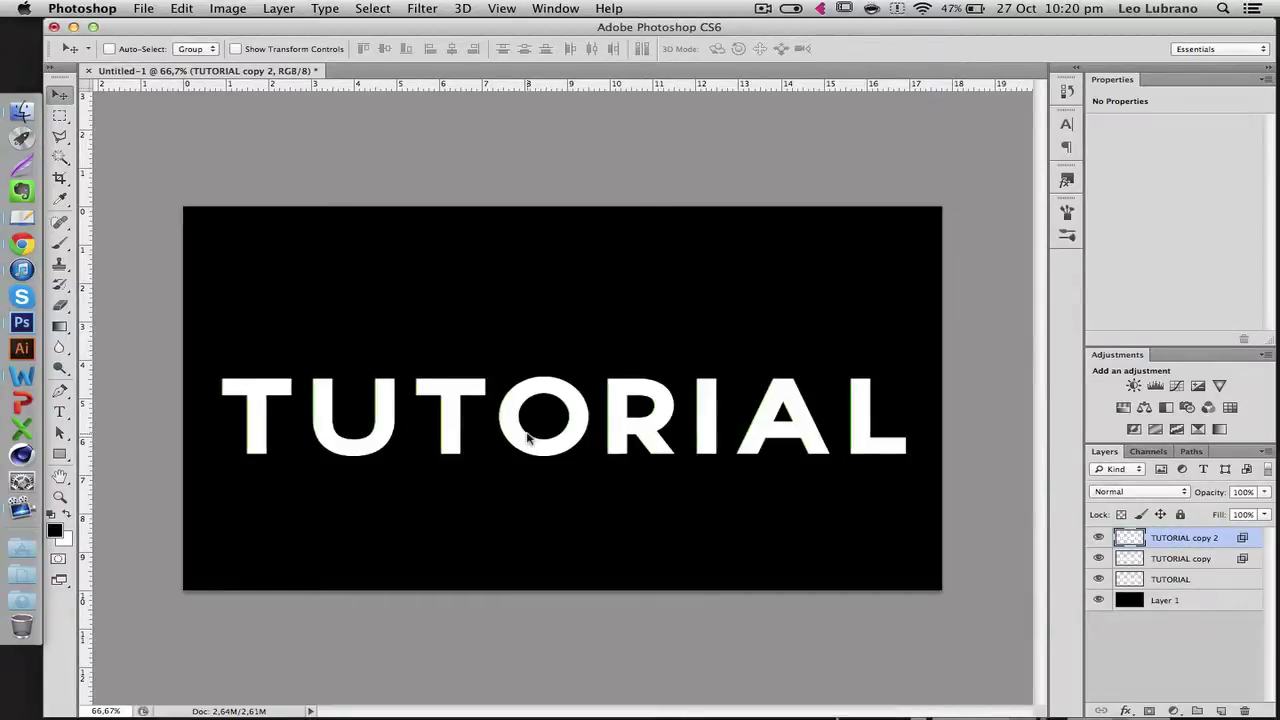
click(1190, 561)
key(Right)
key(Right)
key(Right)
key(Right)
key(Right)
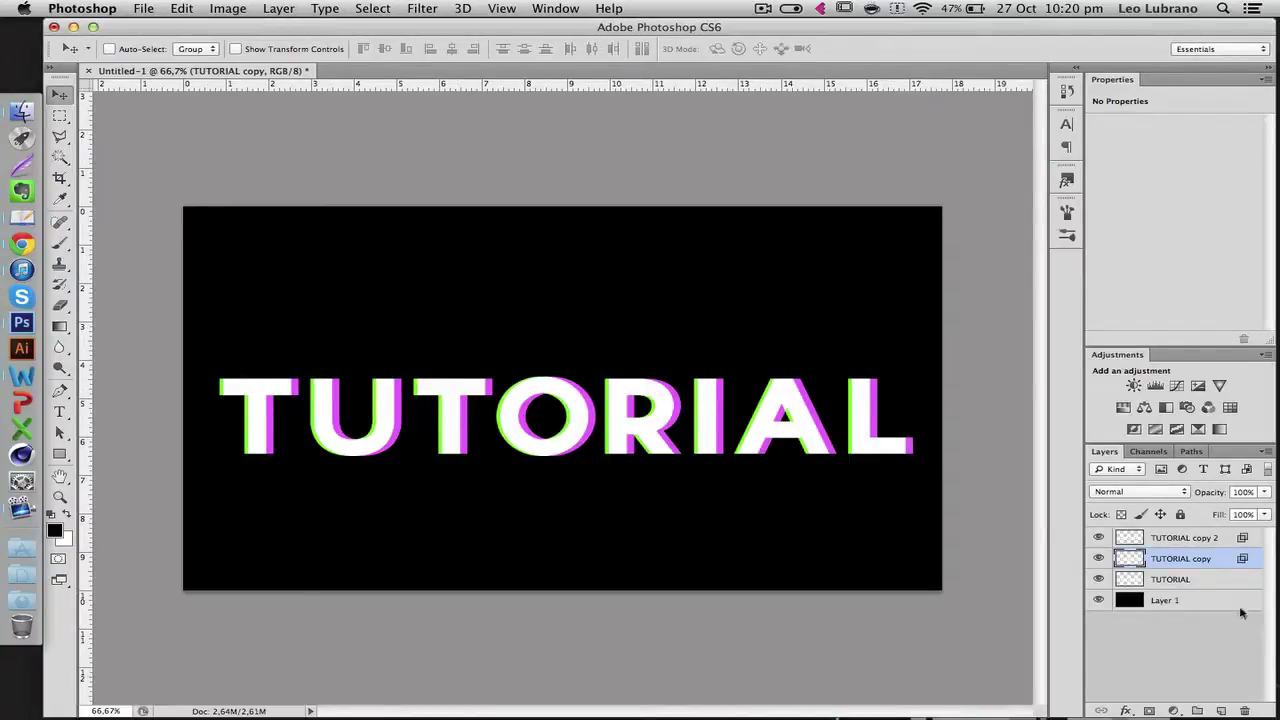
click(1190, 541)
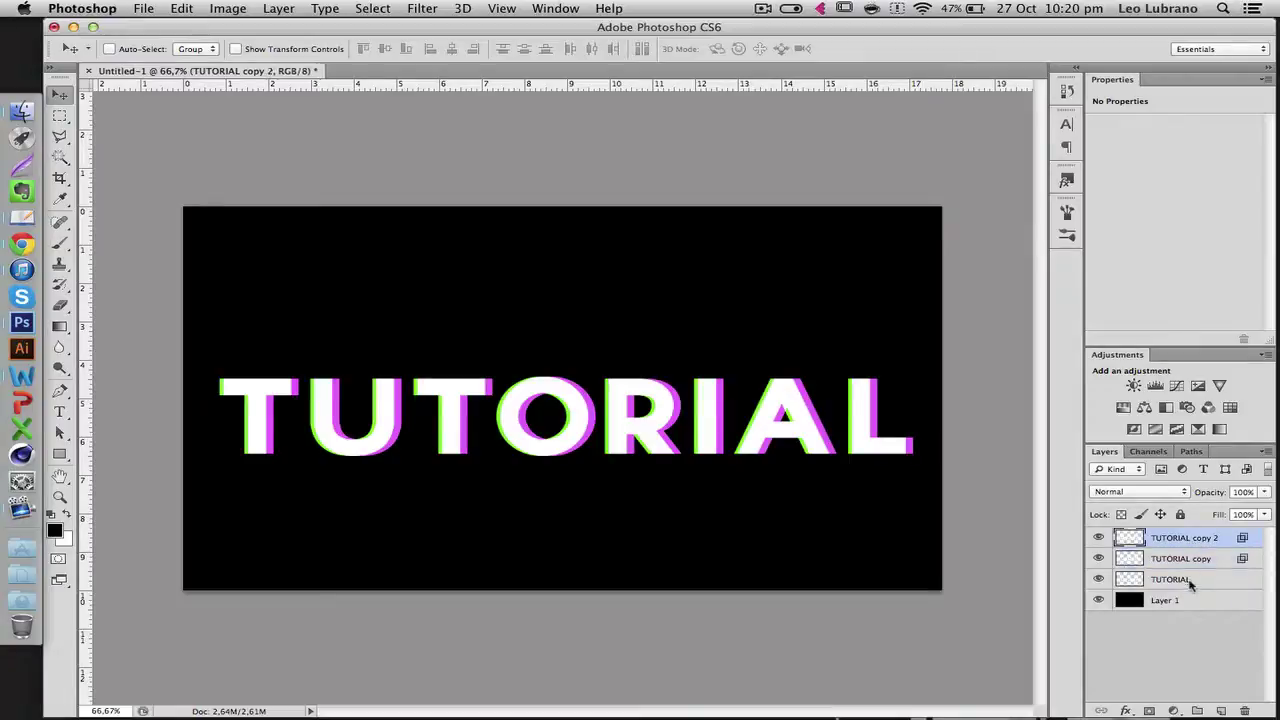
shift+click(1198, 580)
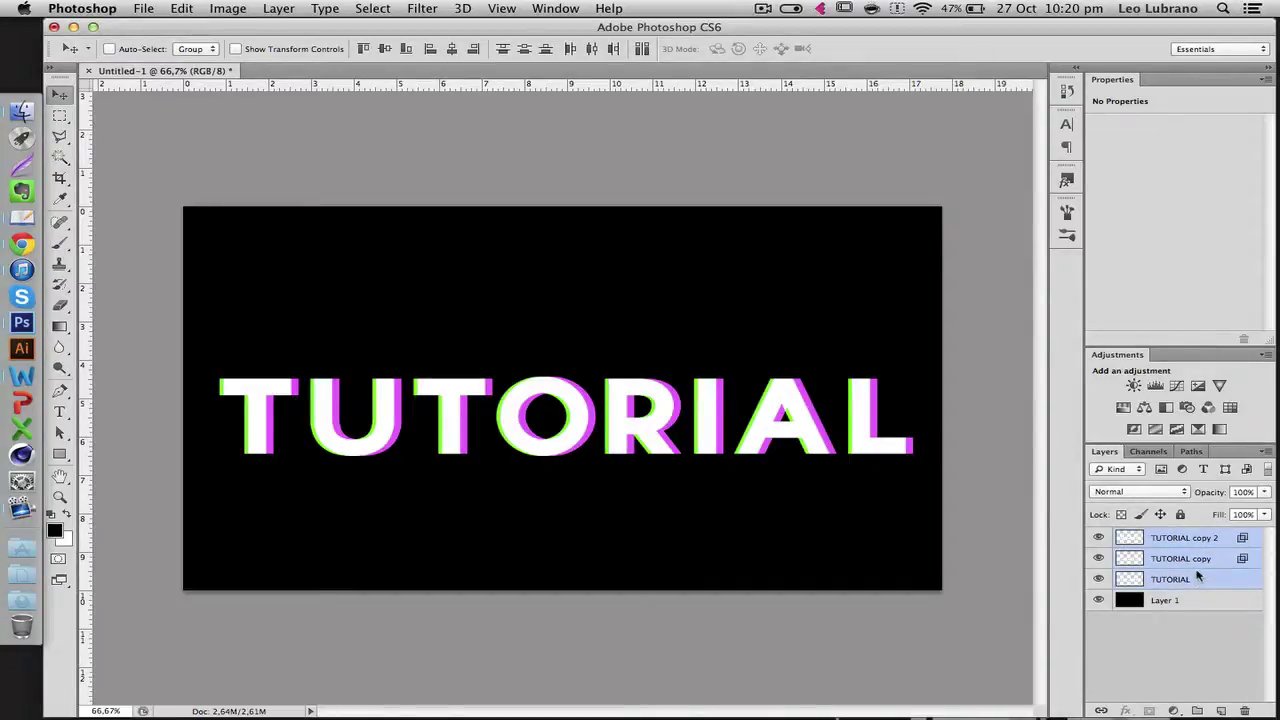
key(super+e)
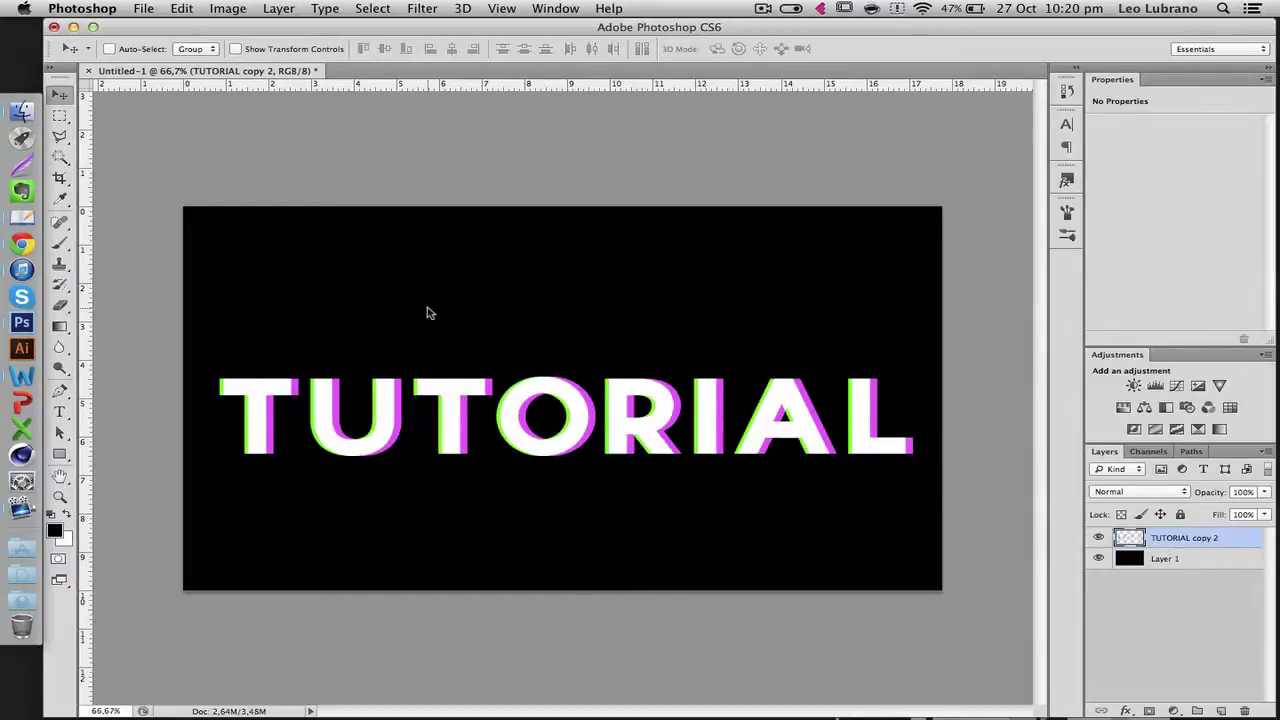
scroll(427, 313, up, 3)
- Cut a thin strip across the T's stem and paste it onto its own Layer 2
key(m)
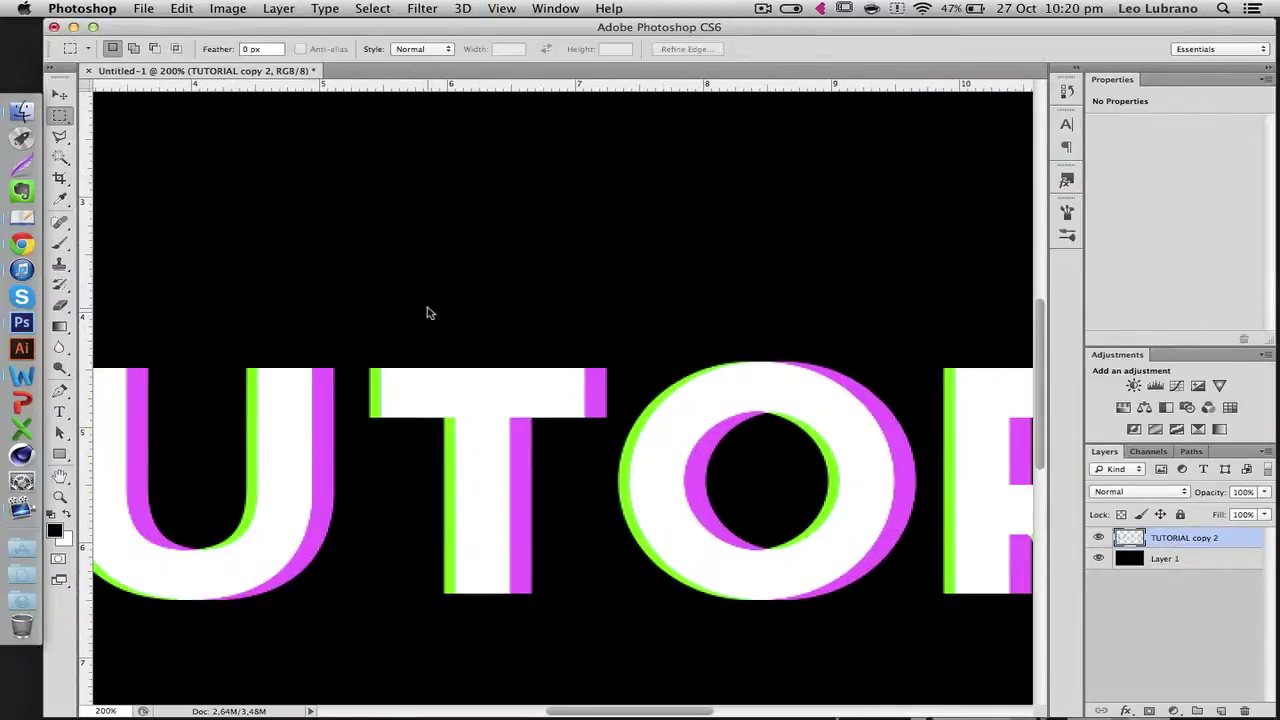
scroll(427, 313, left, 5)
click(61, 116)
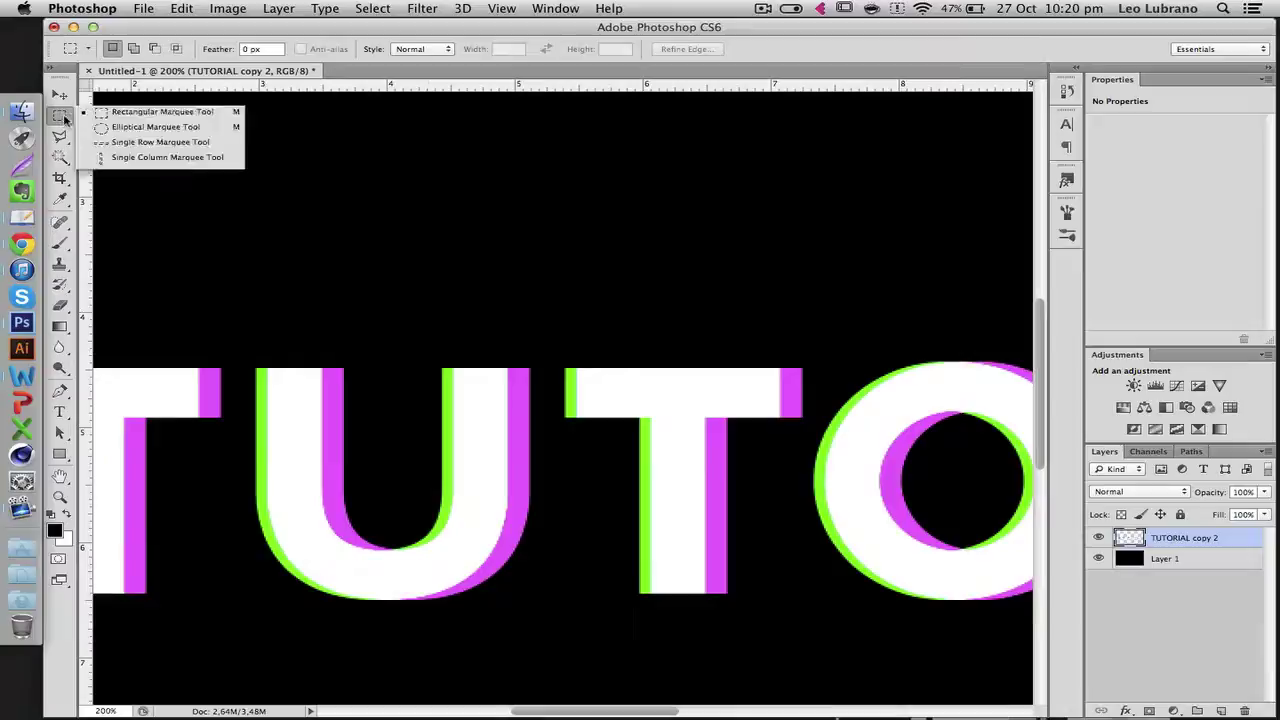
click(130, 113)
scroll(191, 277, left, 5)
scroll(191, 277, down, 2)
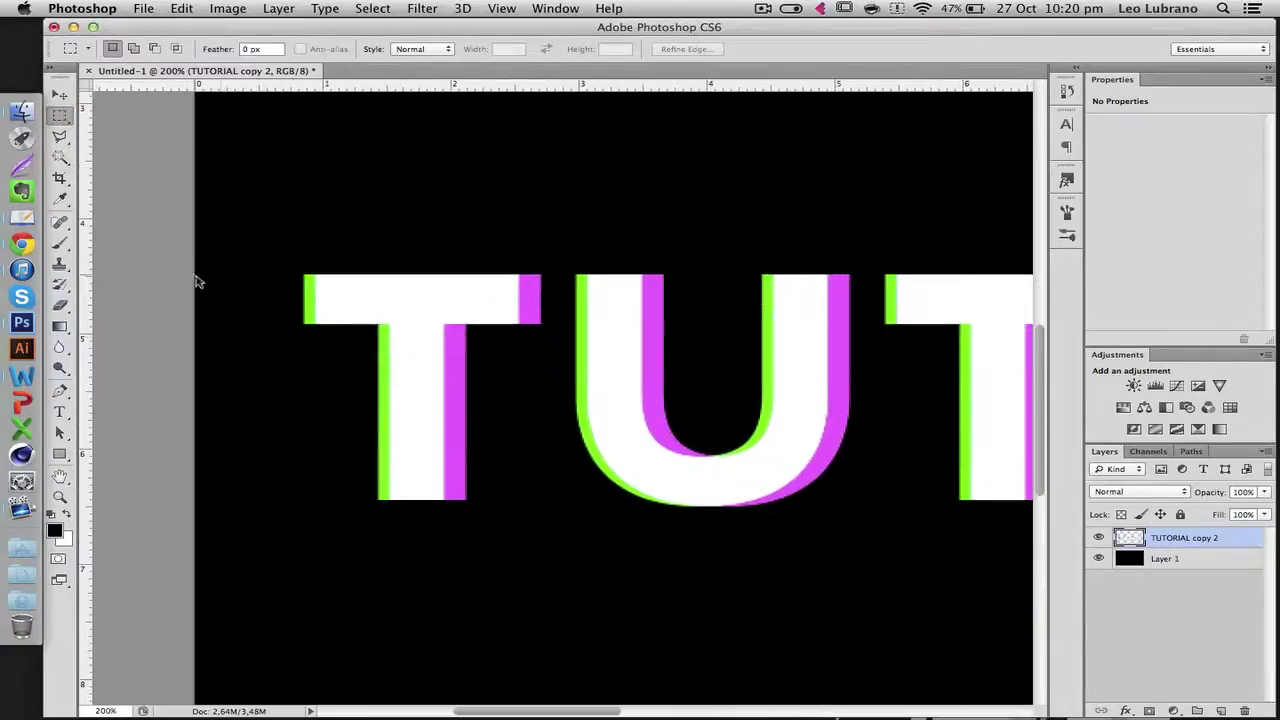
drag(329, 389, 524, 430)
key(super+x)
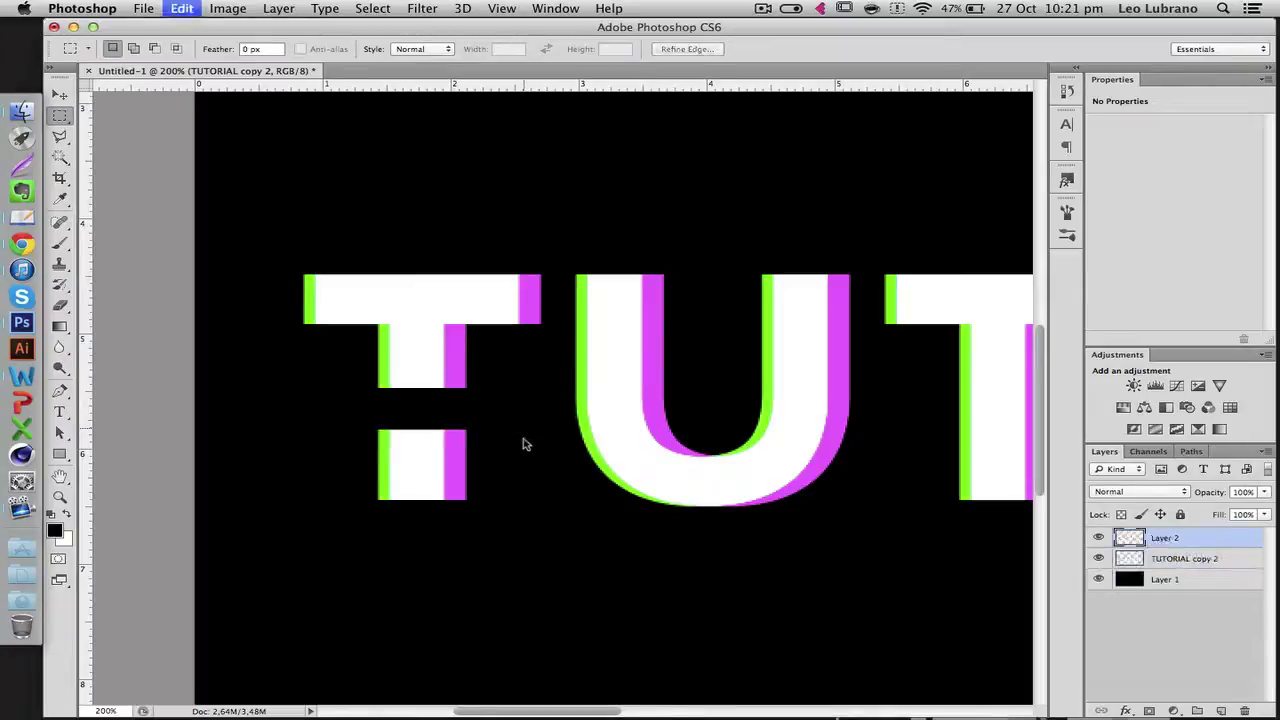
key(super+v)
- Move the T strip back over the stem, slightly out of line
click(60, 94)
drag(757, 423, 594, 423)
key(super+minus)
key(super+minus)
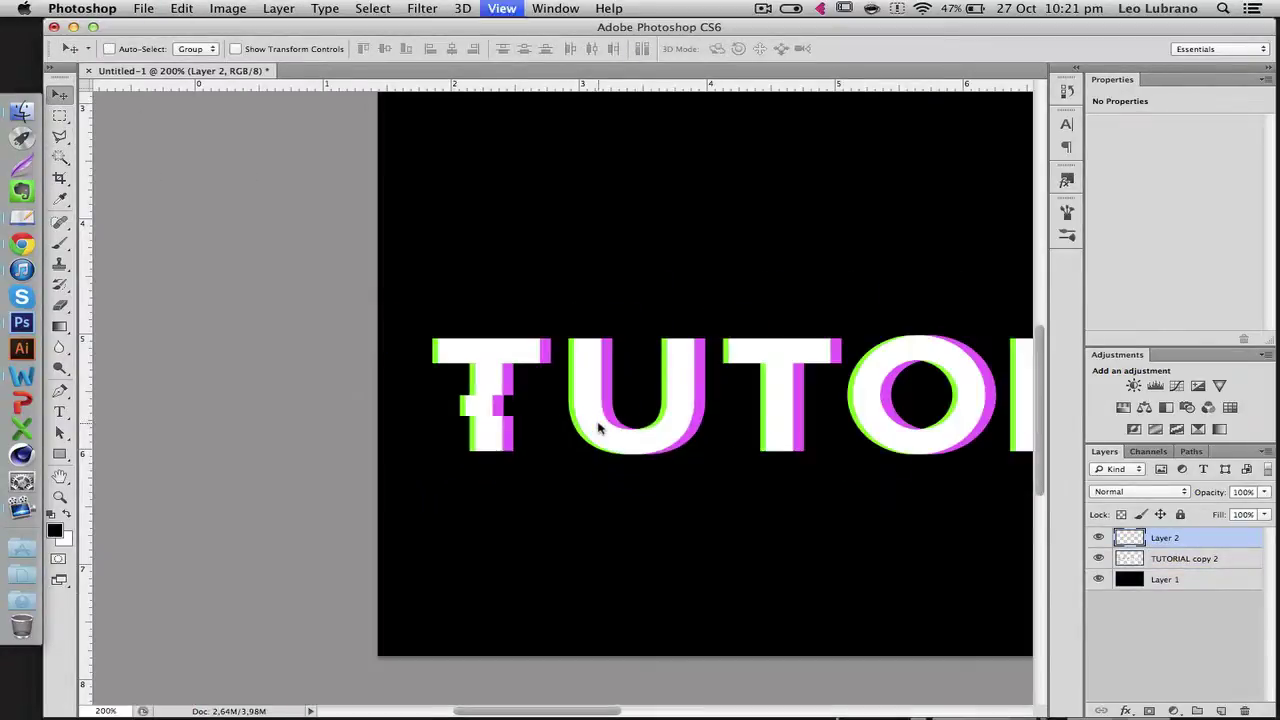
key(super+plus)
key(super+plus)
key(super+plus)
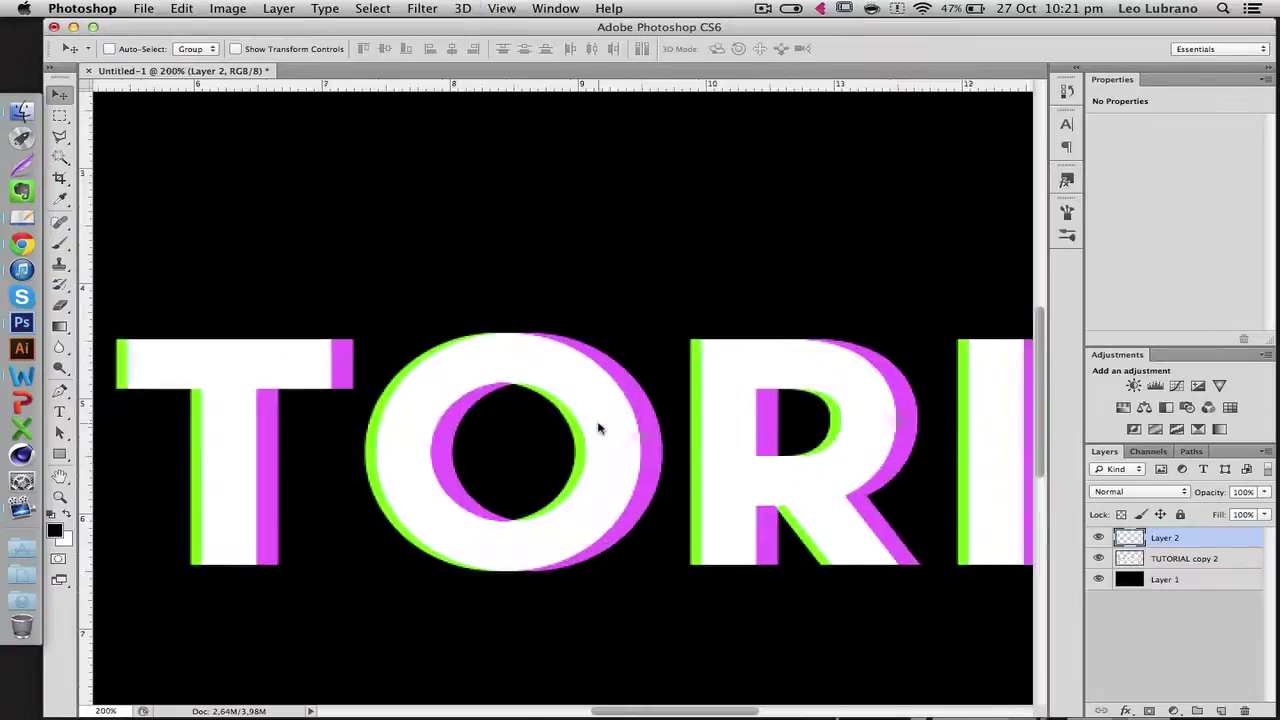
- Cut a horizontal slice of the U onto Layer 3 and drag it rightward out of line
scroll(598, 428, left, 5)
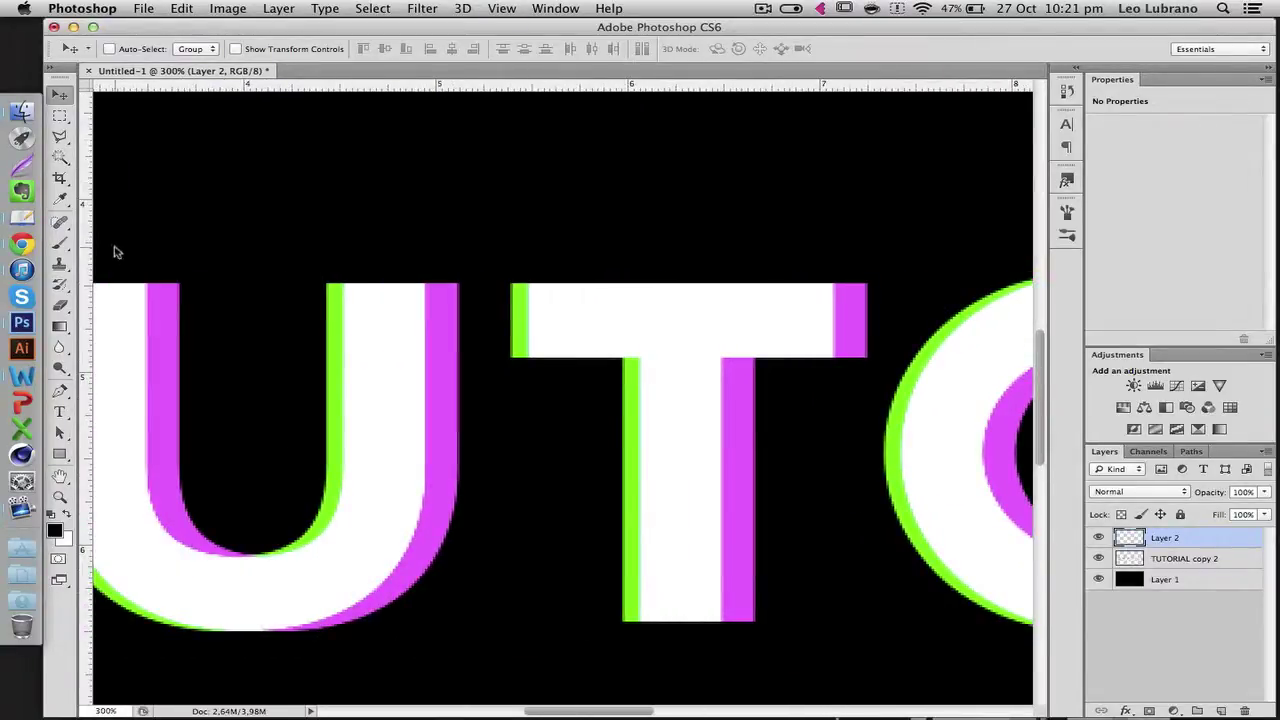
key(m)
drag(278, 346, 493, 412)
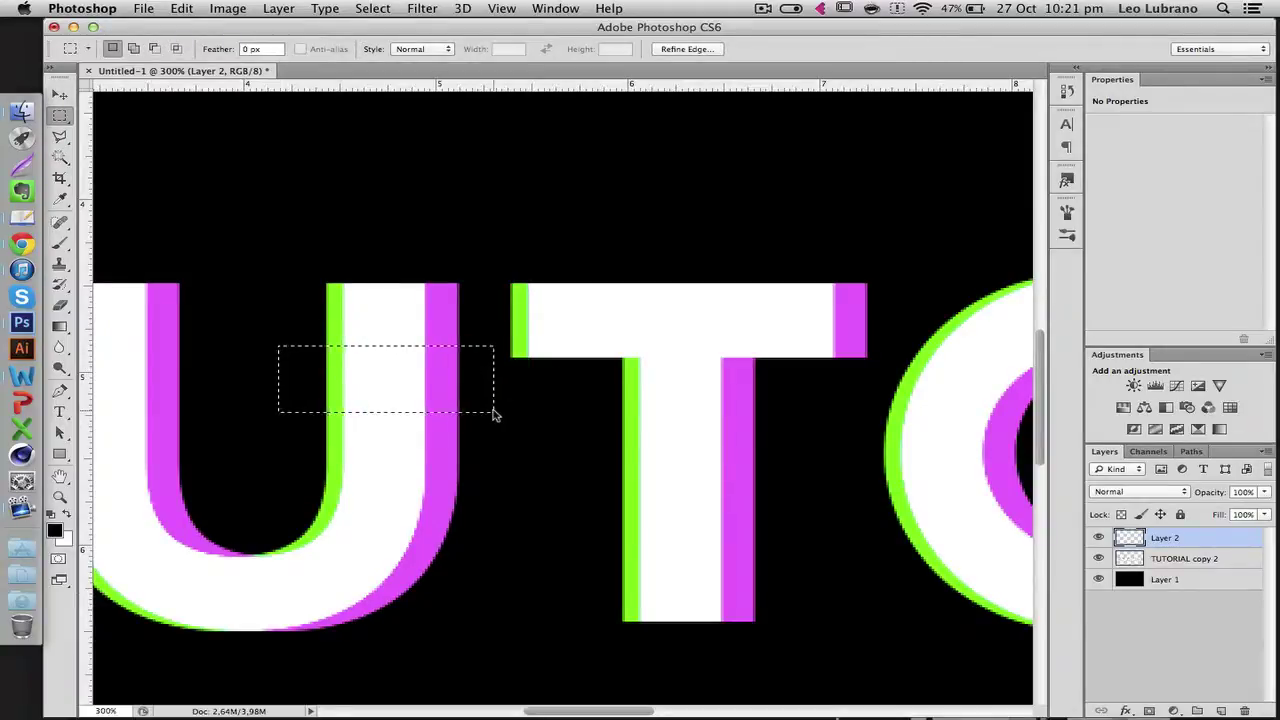
click(1240, 559)
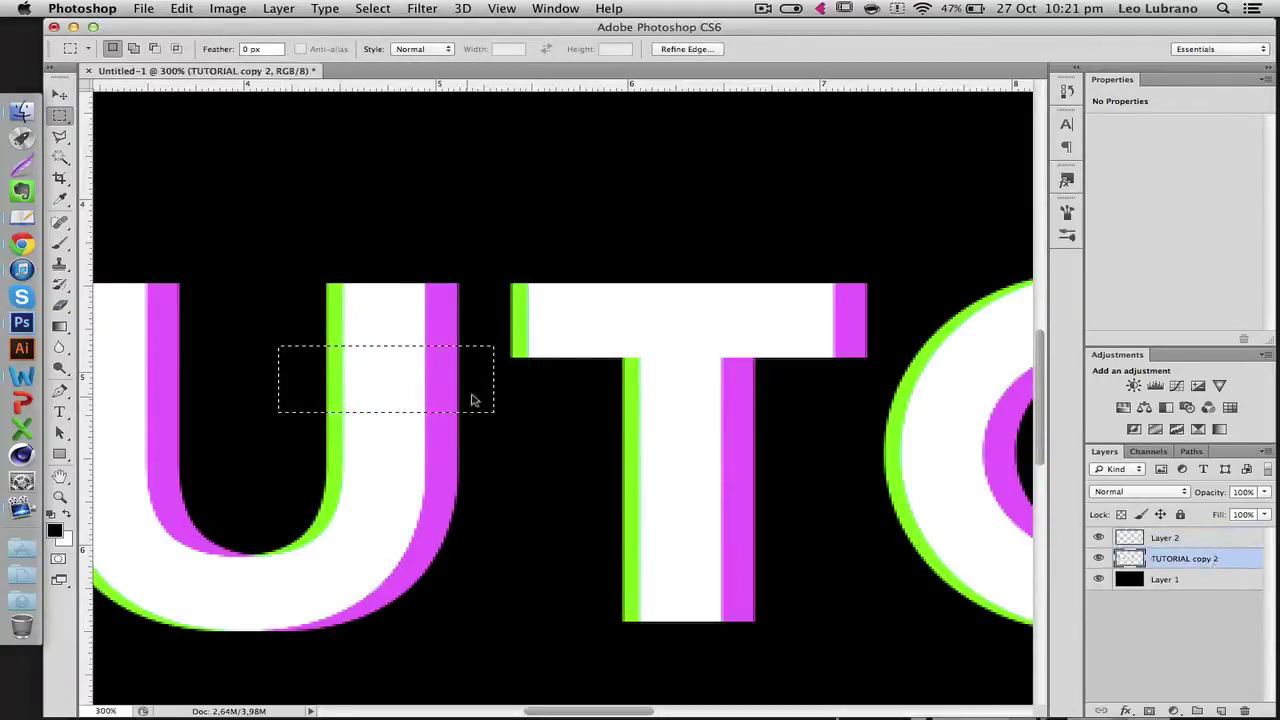
key(super+shift+j)
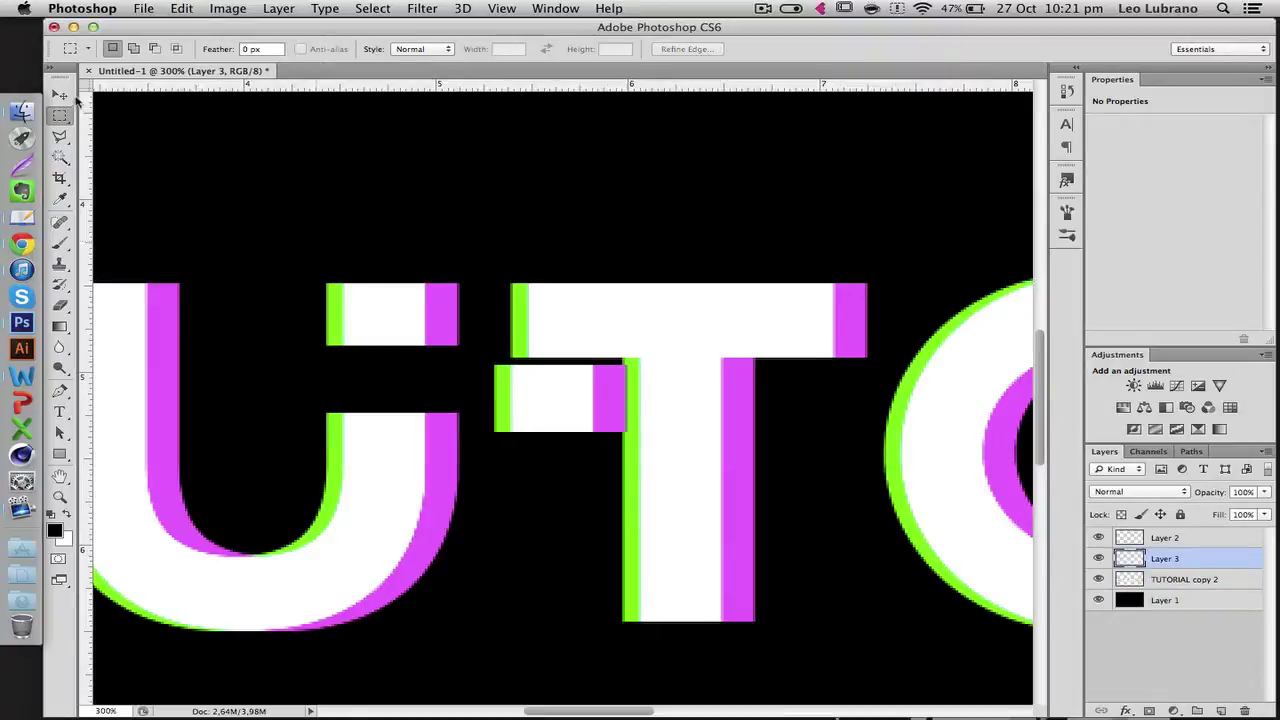
click(60, 94)
drag(800, 623, 653, 605)
scroll(653, 605, right, 15)
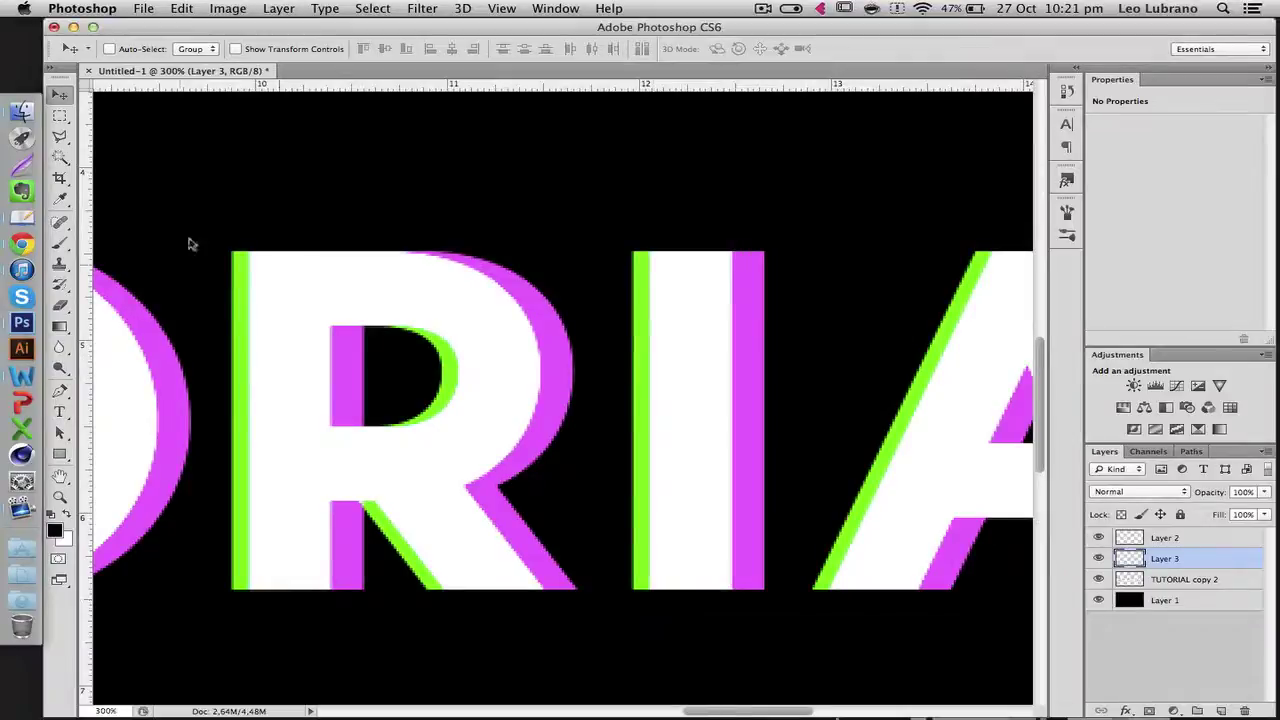
- Cut a slice through the R's bowl onto Layer 4 and shift it sideways out of line
click(60, 116)
drag(397, 355, 606, 410)
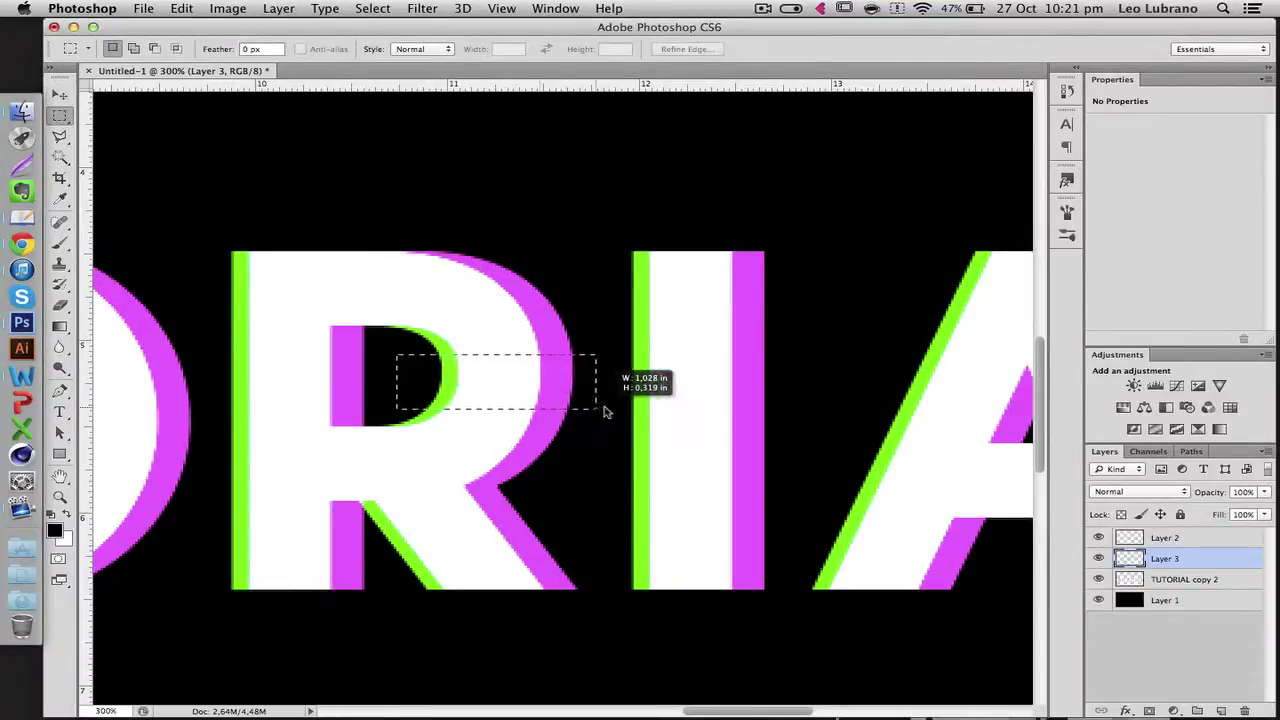
key(super+x)
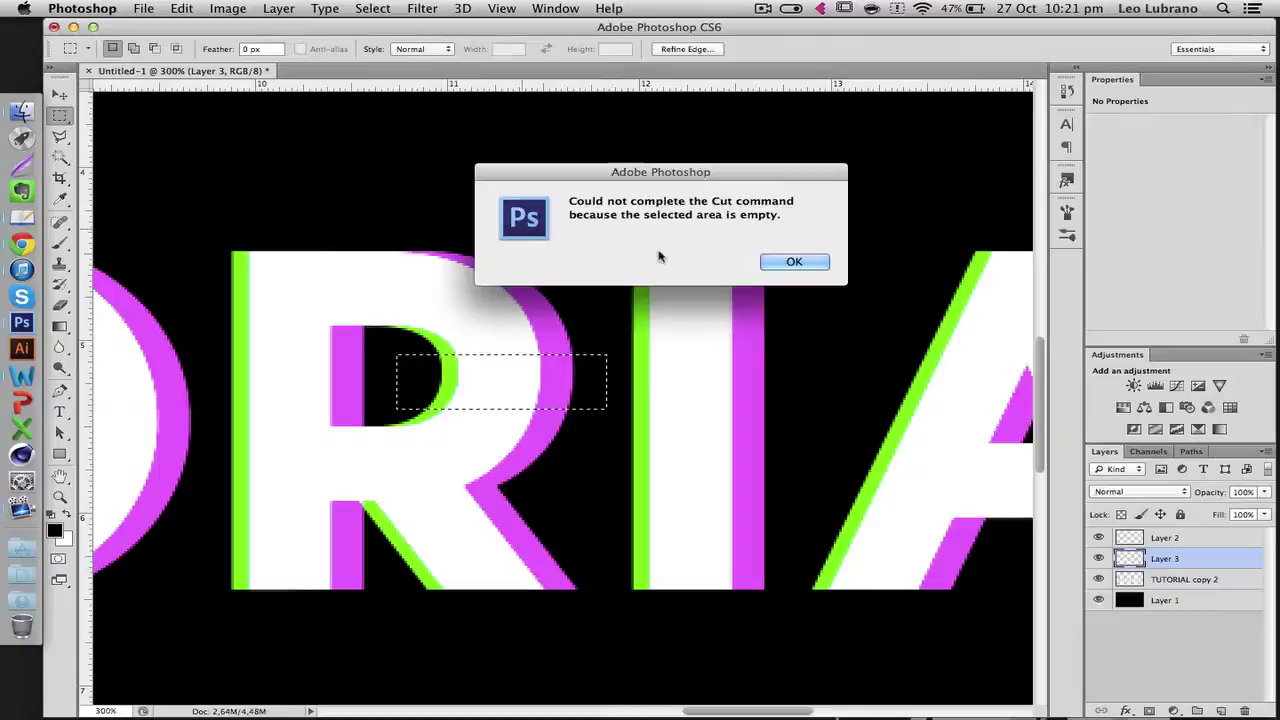
key(Return)
click(1184, 579)
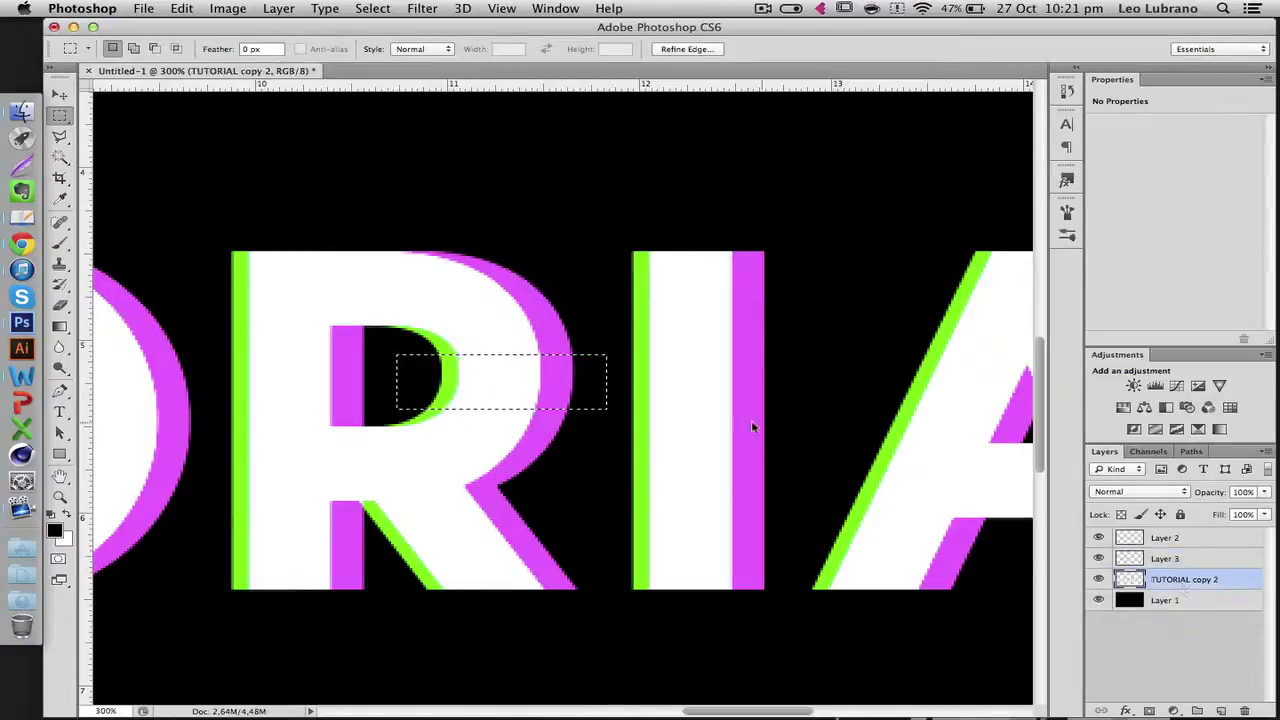
key(super+x)
key(super+v)
click(59, 94)
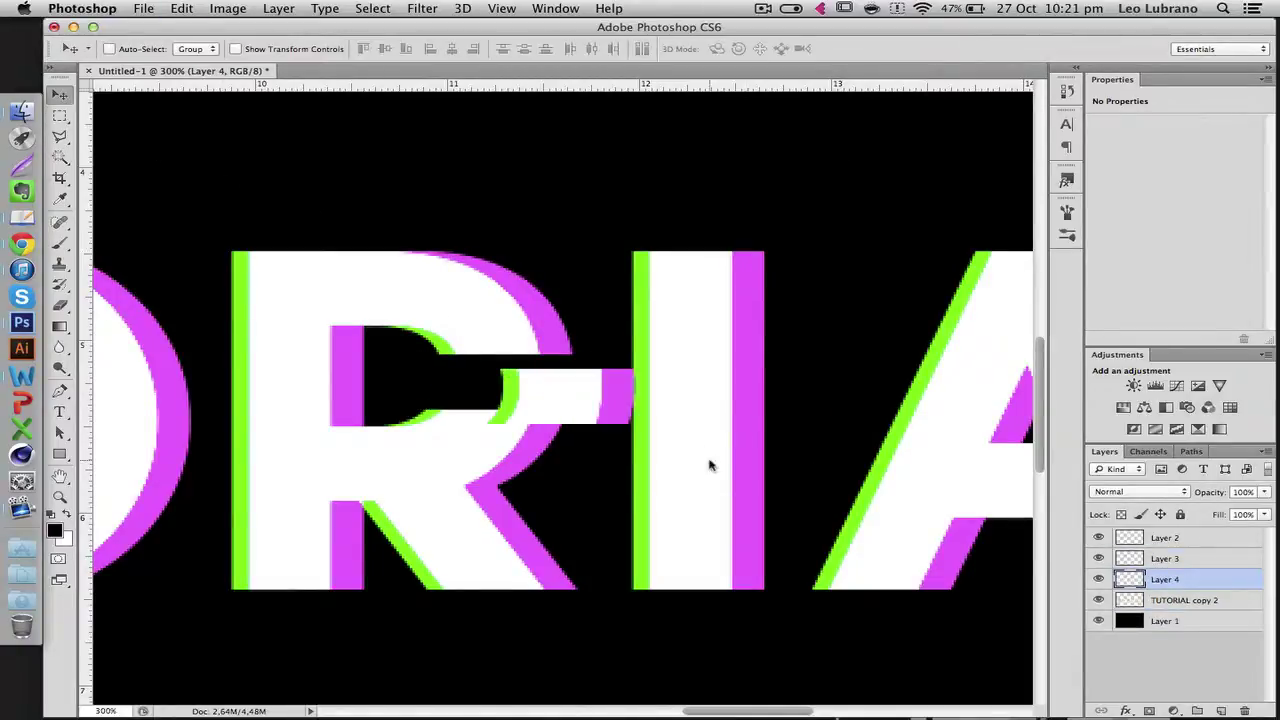
drag(709, 465, 611, 451)
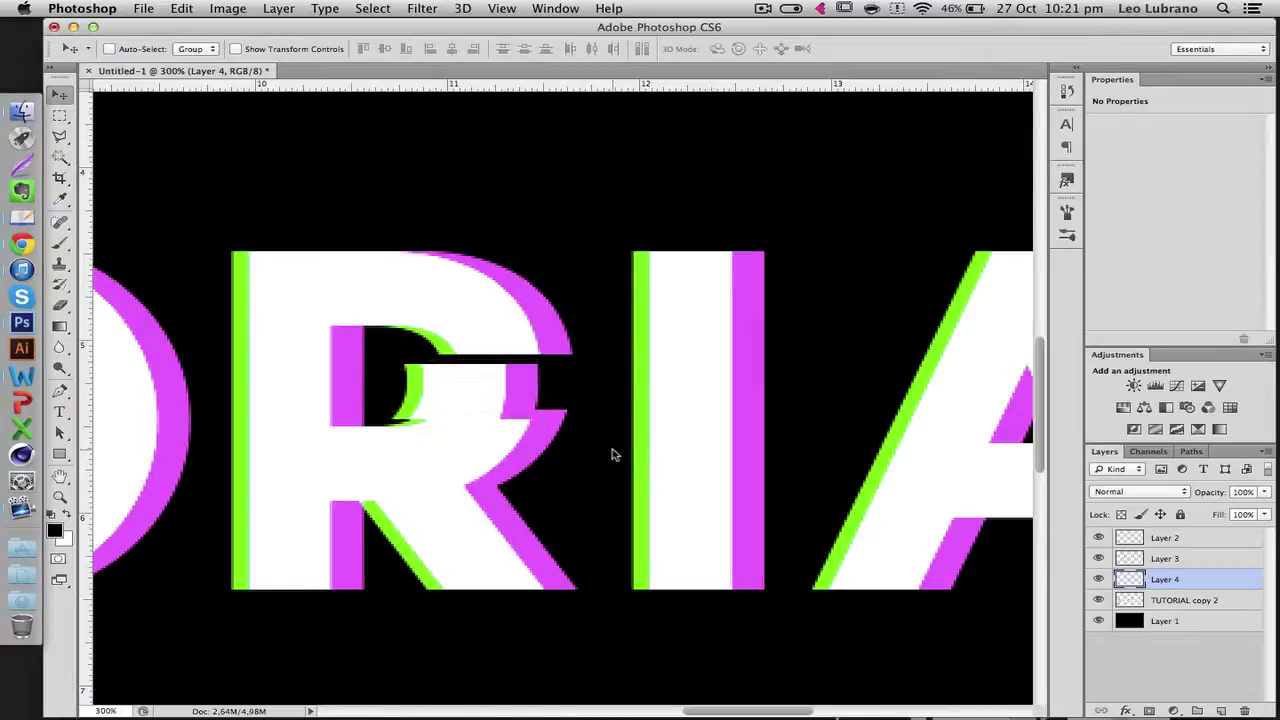
key(Up)
key(Up)
key(Up)
key(Right)
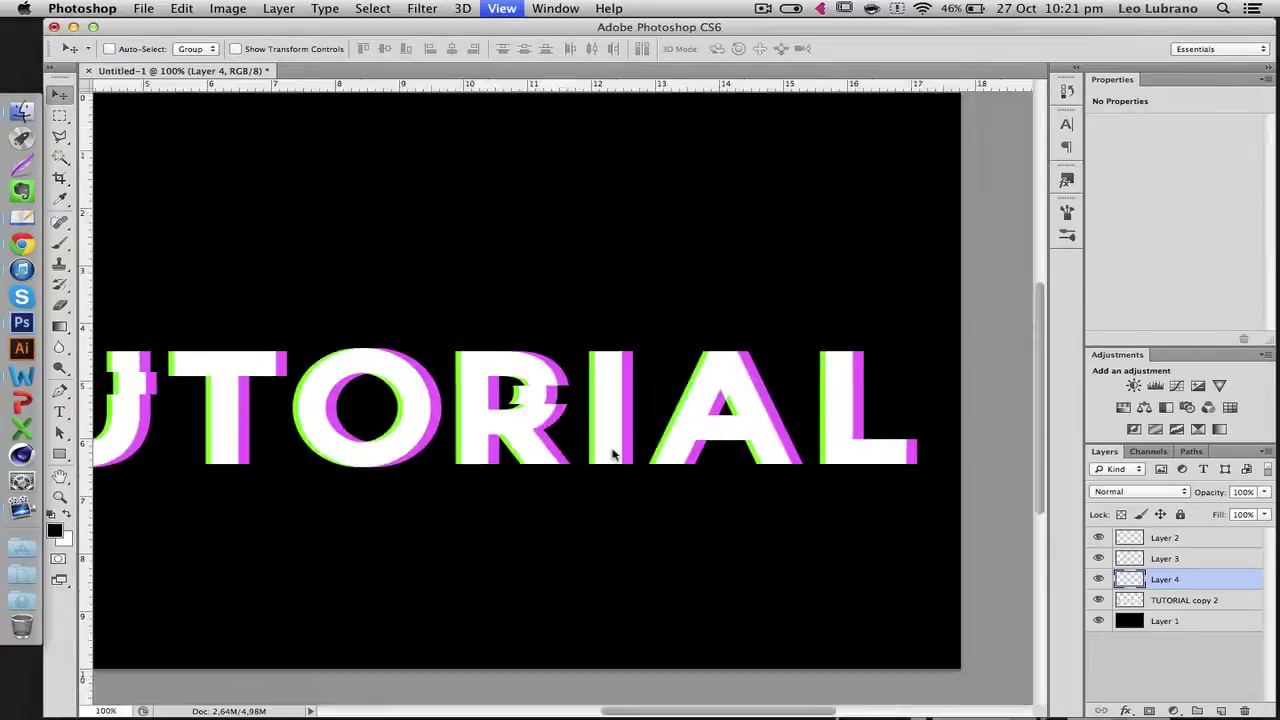
key(super+minus)
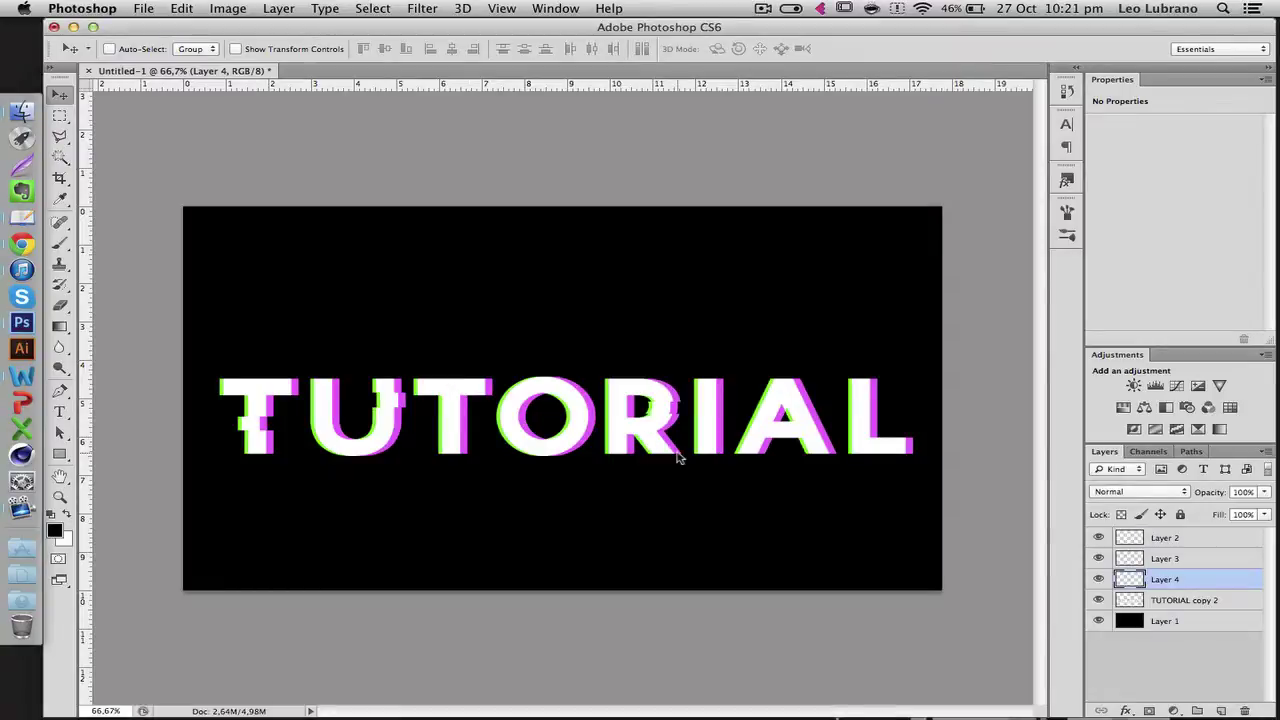
key(super+plus)
key(super+plus)
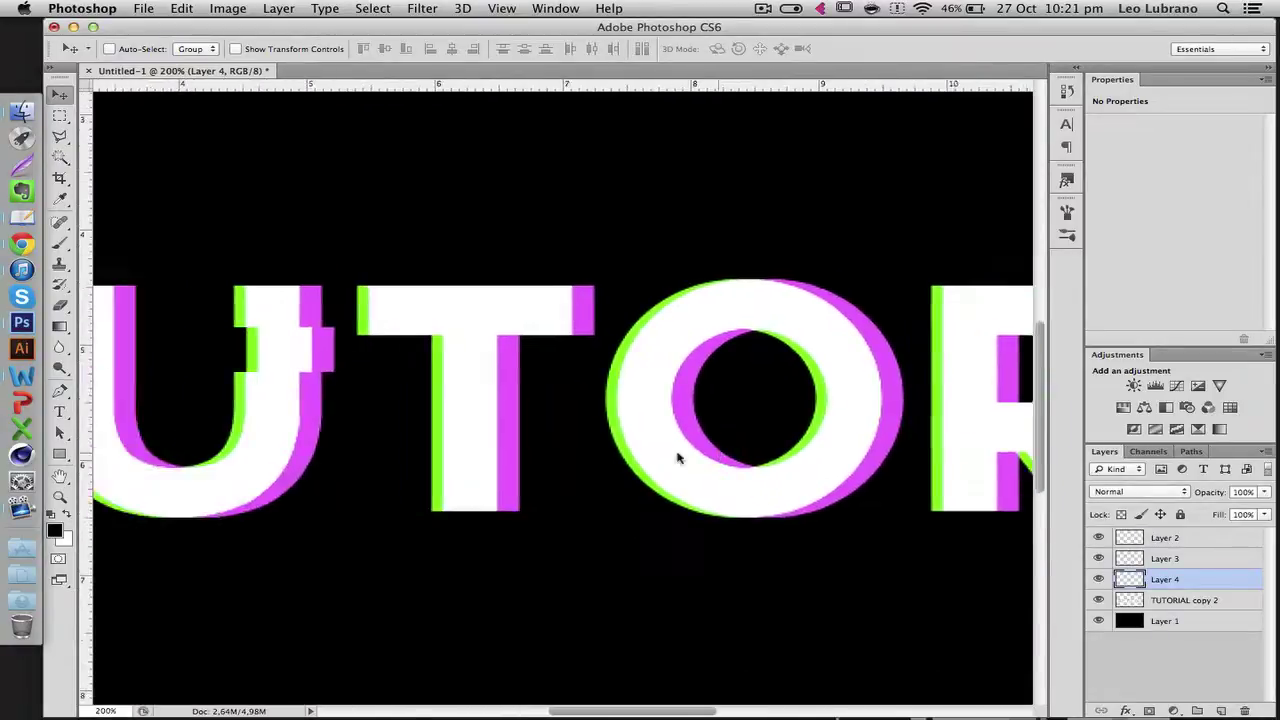
scroll(677, 457, left, 6)
scroll(677, 457, up, 2)
key(super+minus)
key(super+minus)
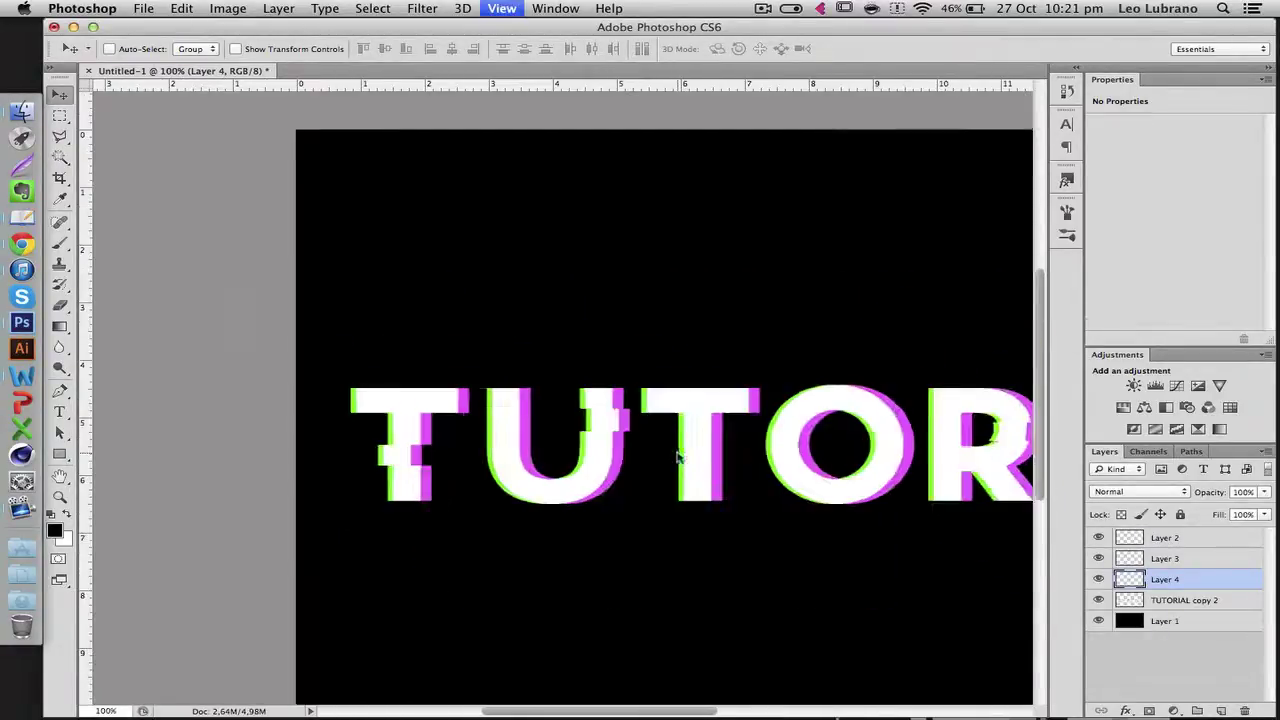